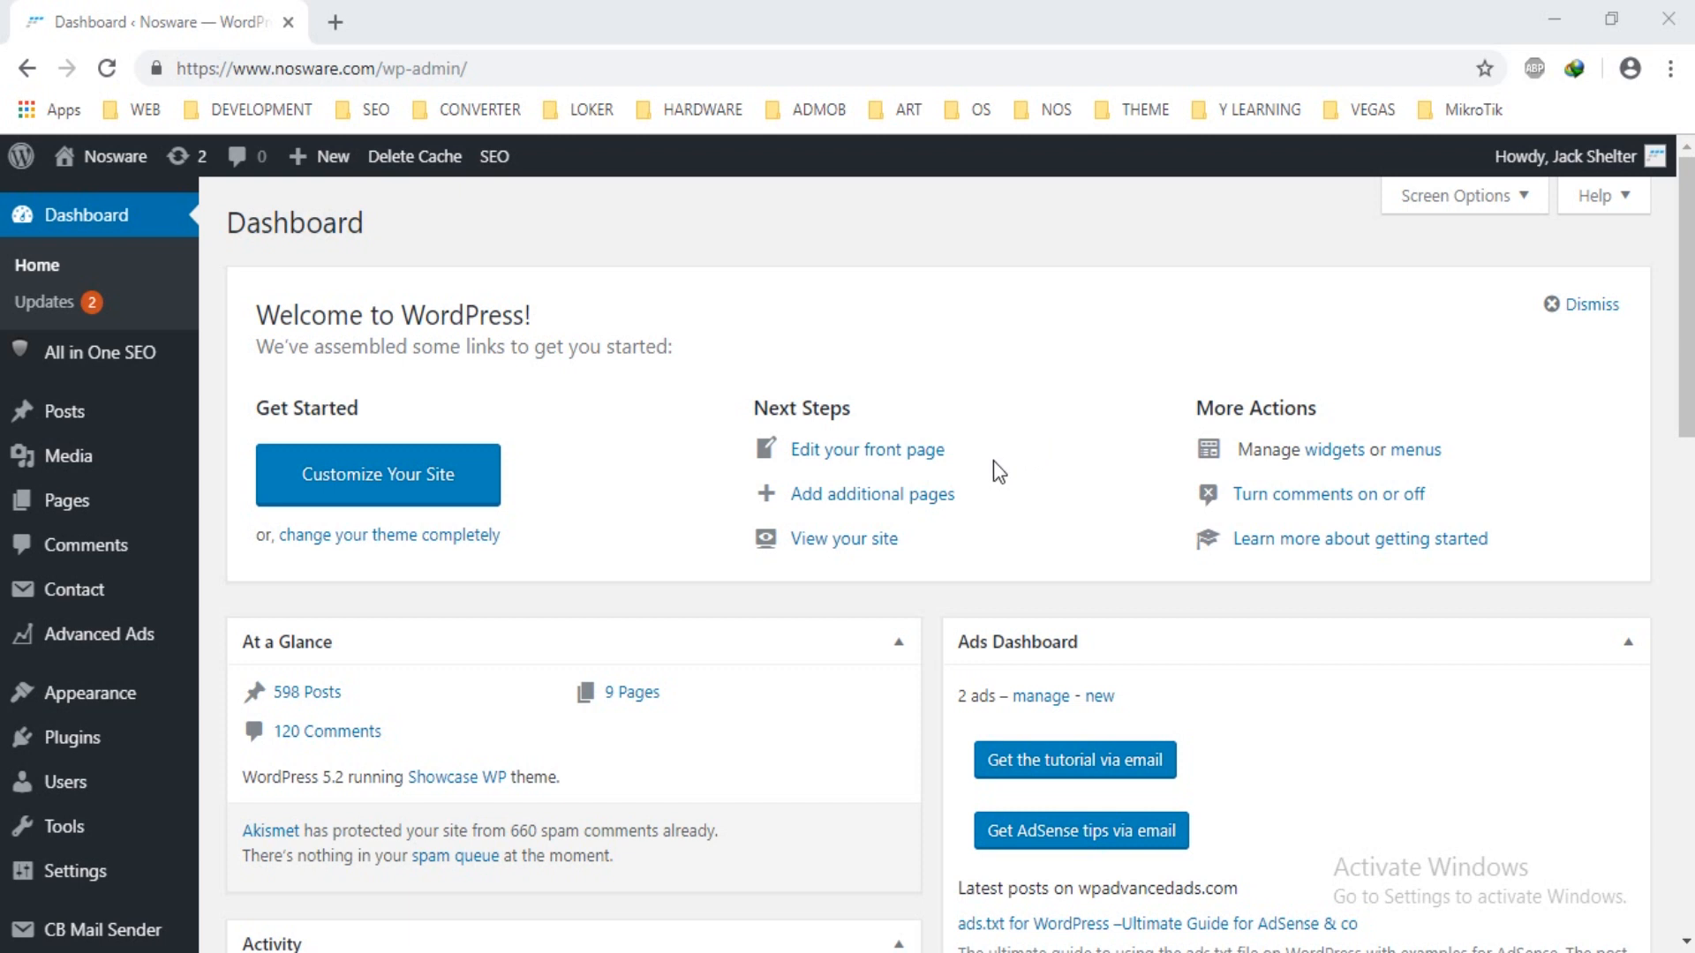
Go to Users > Add New, then to Plugins > Add New.
mouse_move(60, 751)
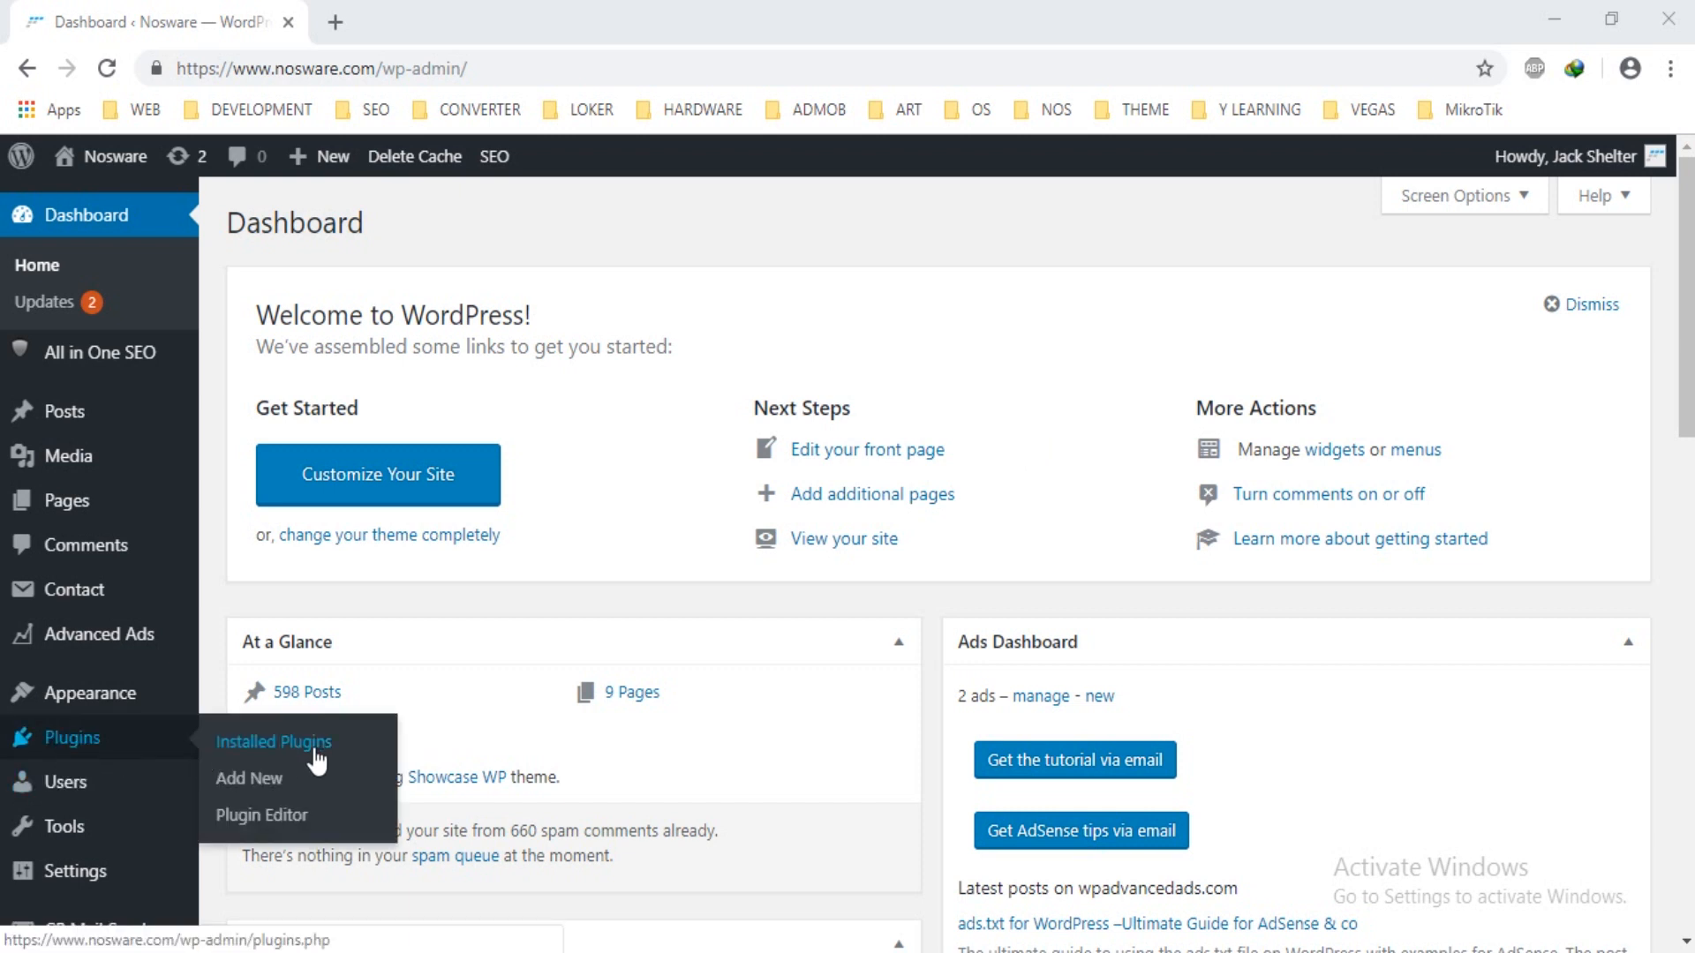
left_click(318, 798)
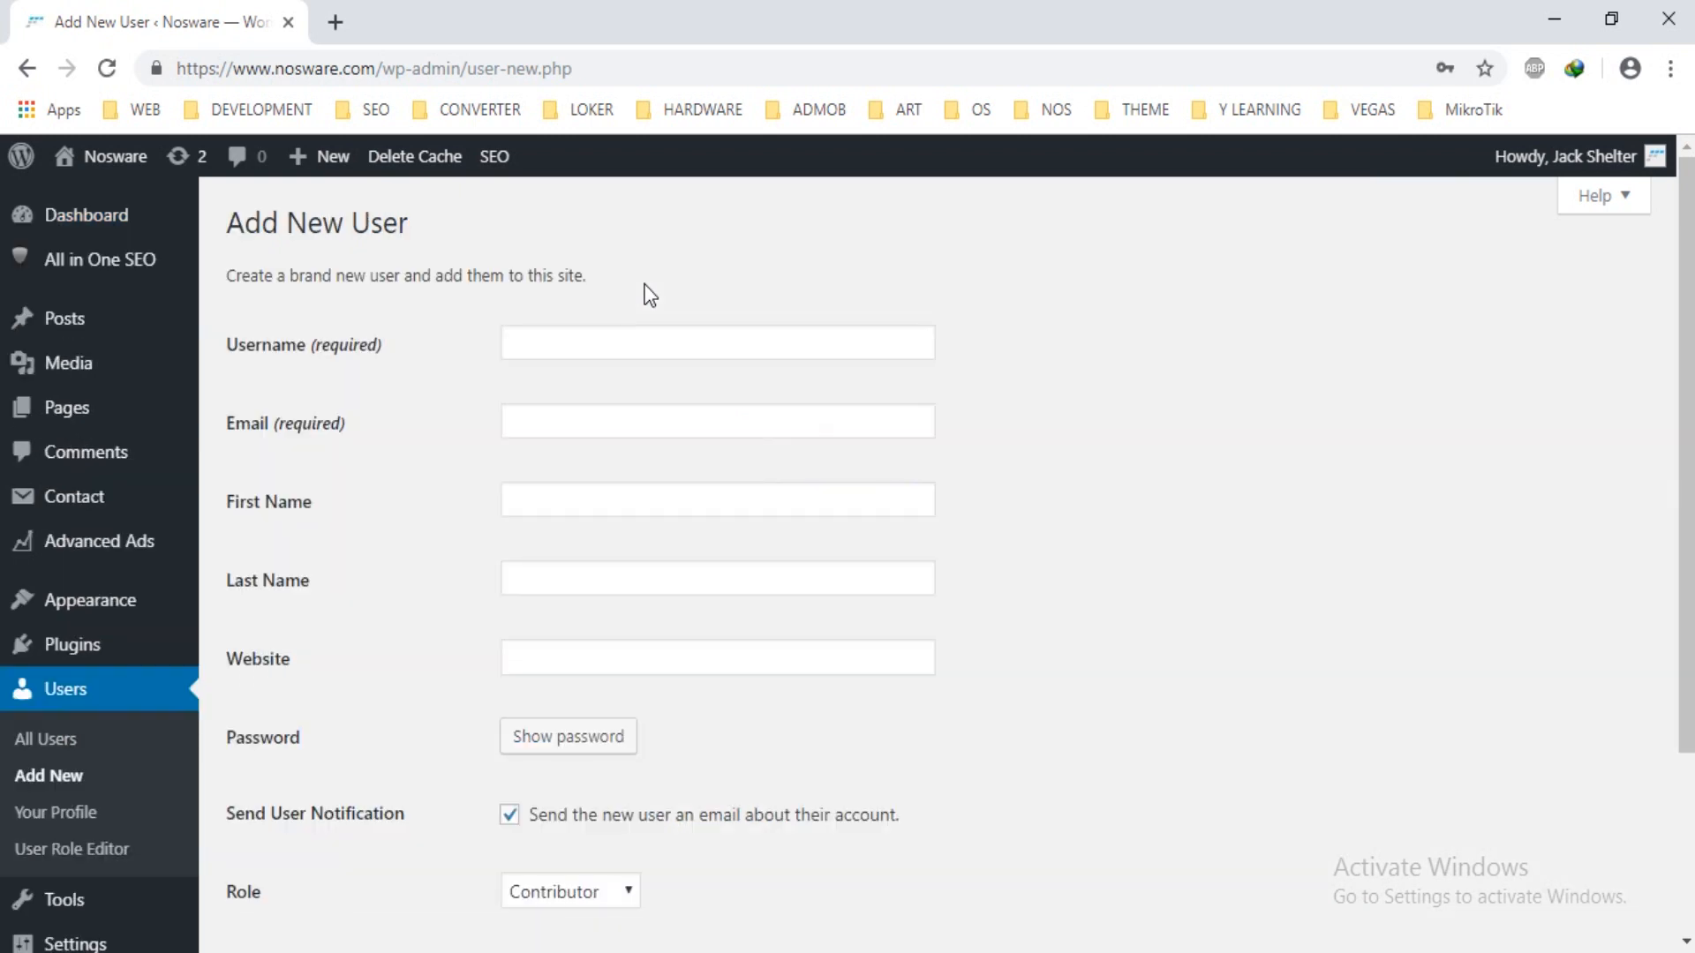
mouse_move(159, 647)
left_click(247, 697)
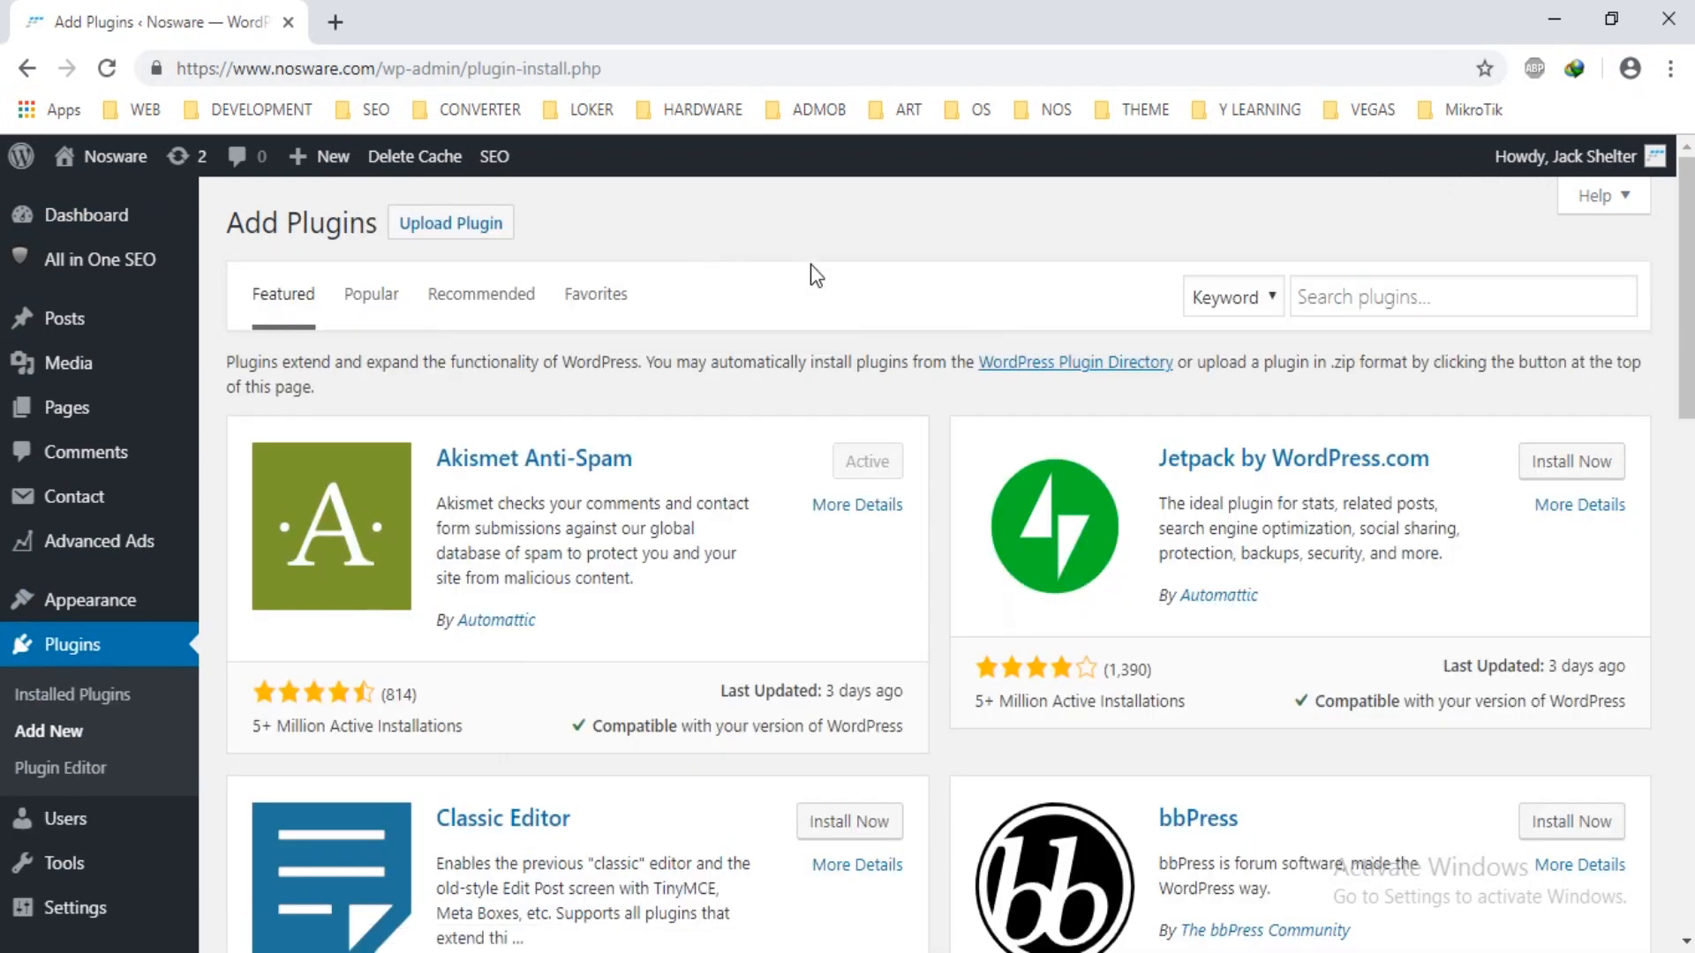
Search the plugin directory for 'Ban Hammer' and check that it is marked Active.
left_click(1409, 302)
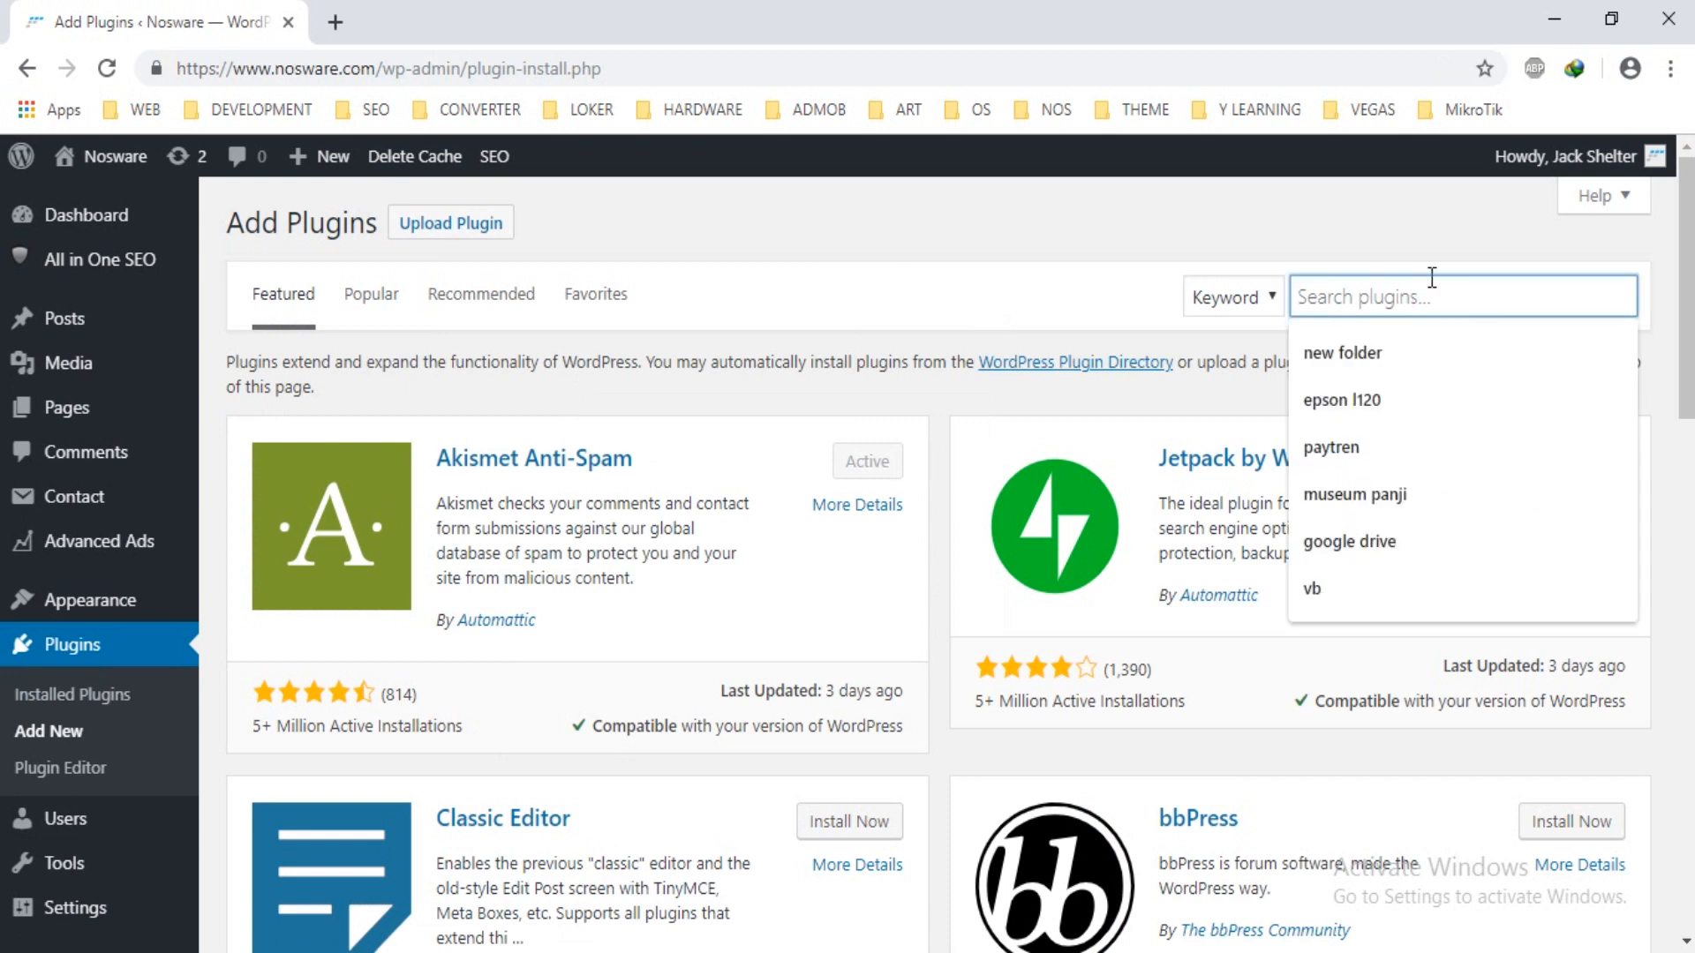
type("Ban Ham")
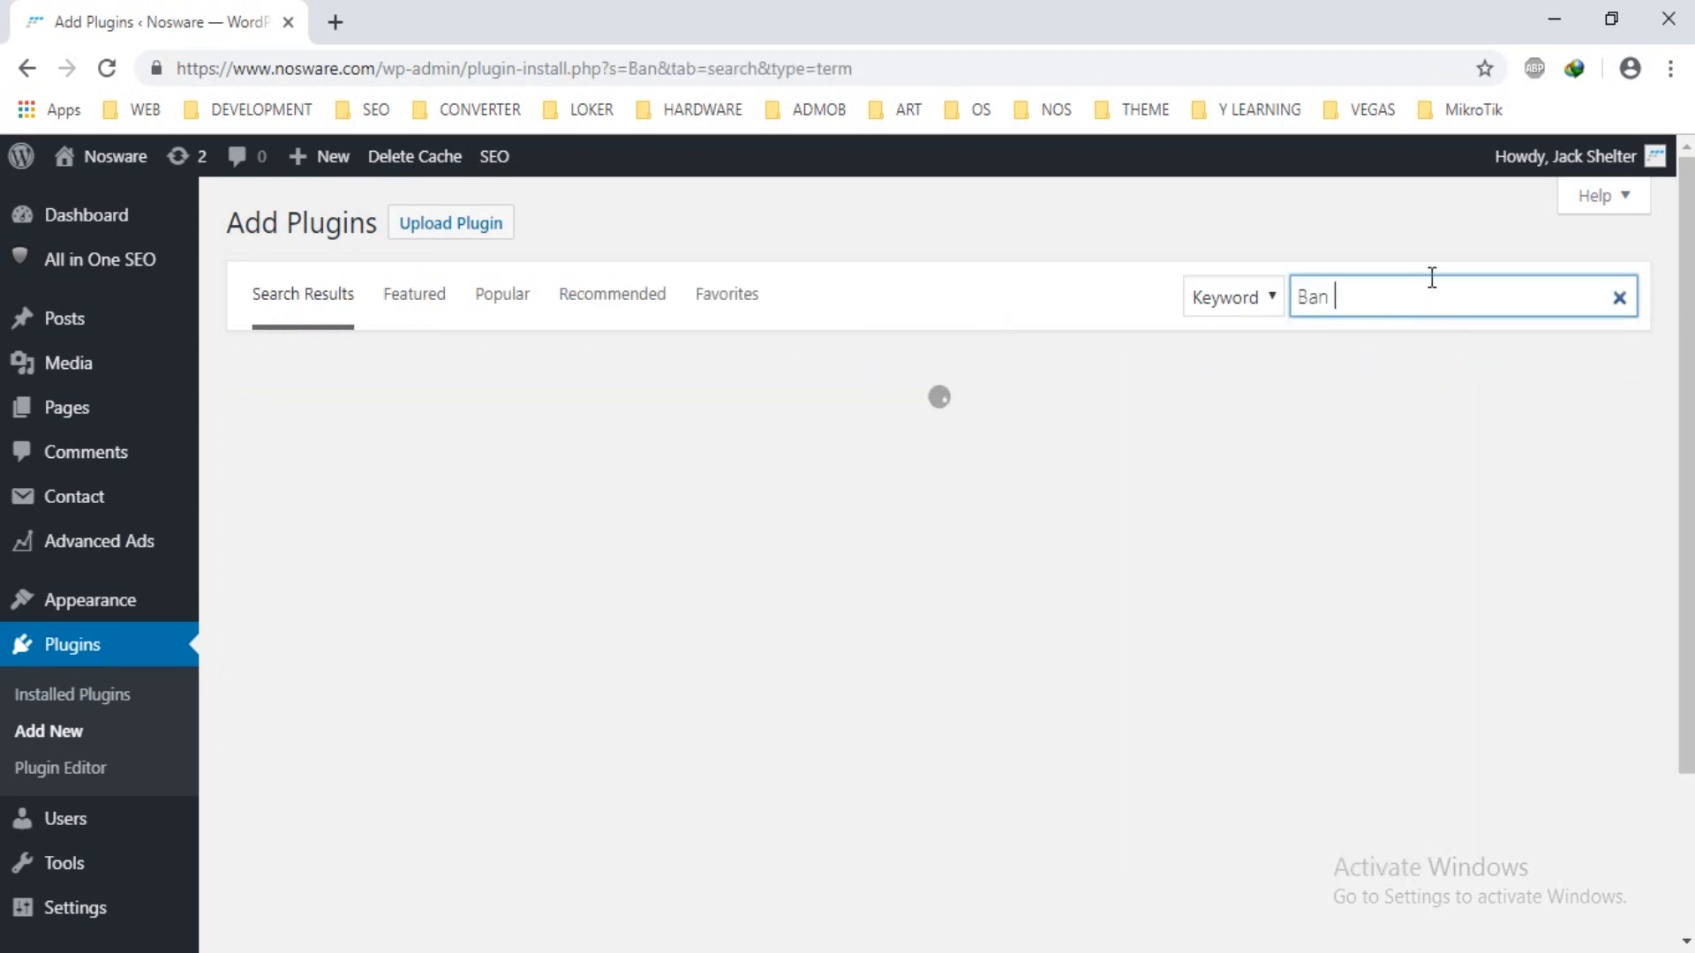
type("mer")
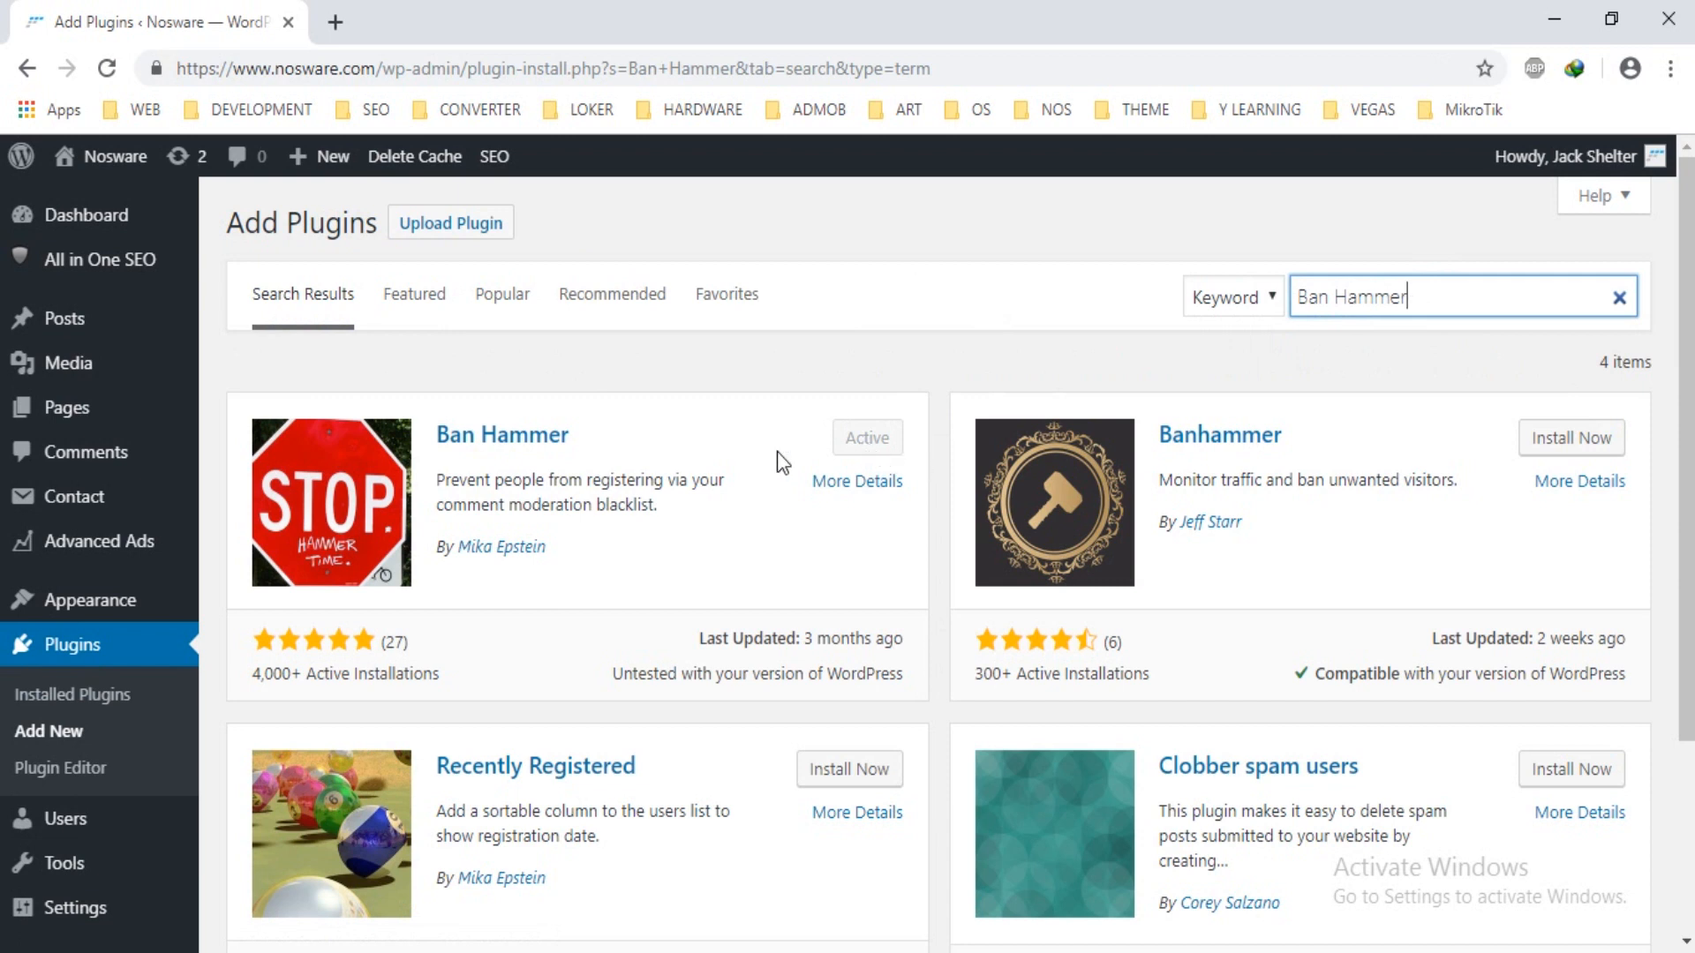
scroll(780, 452, "down", 3)
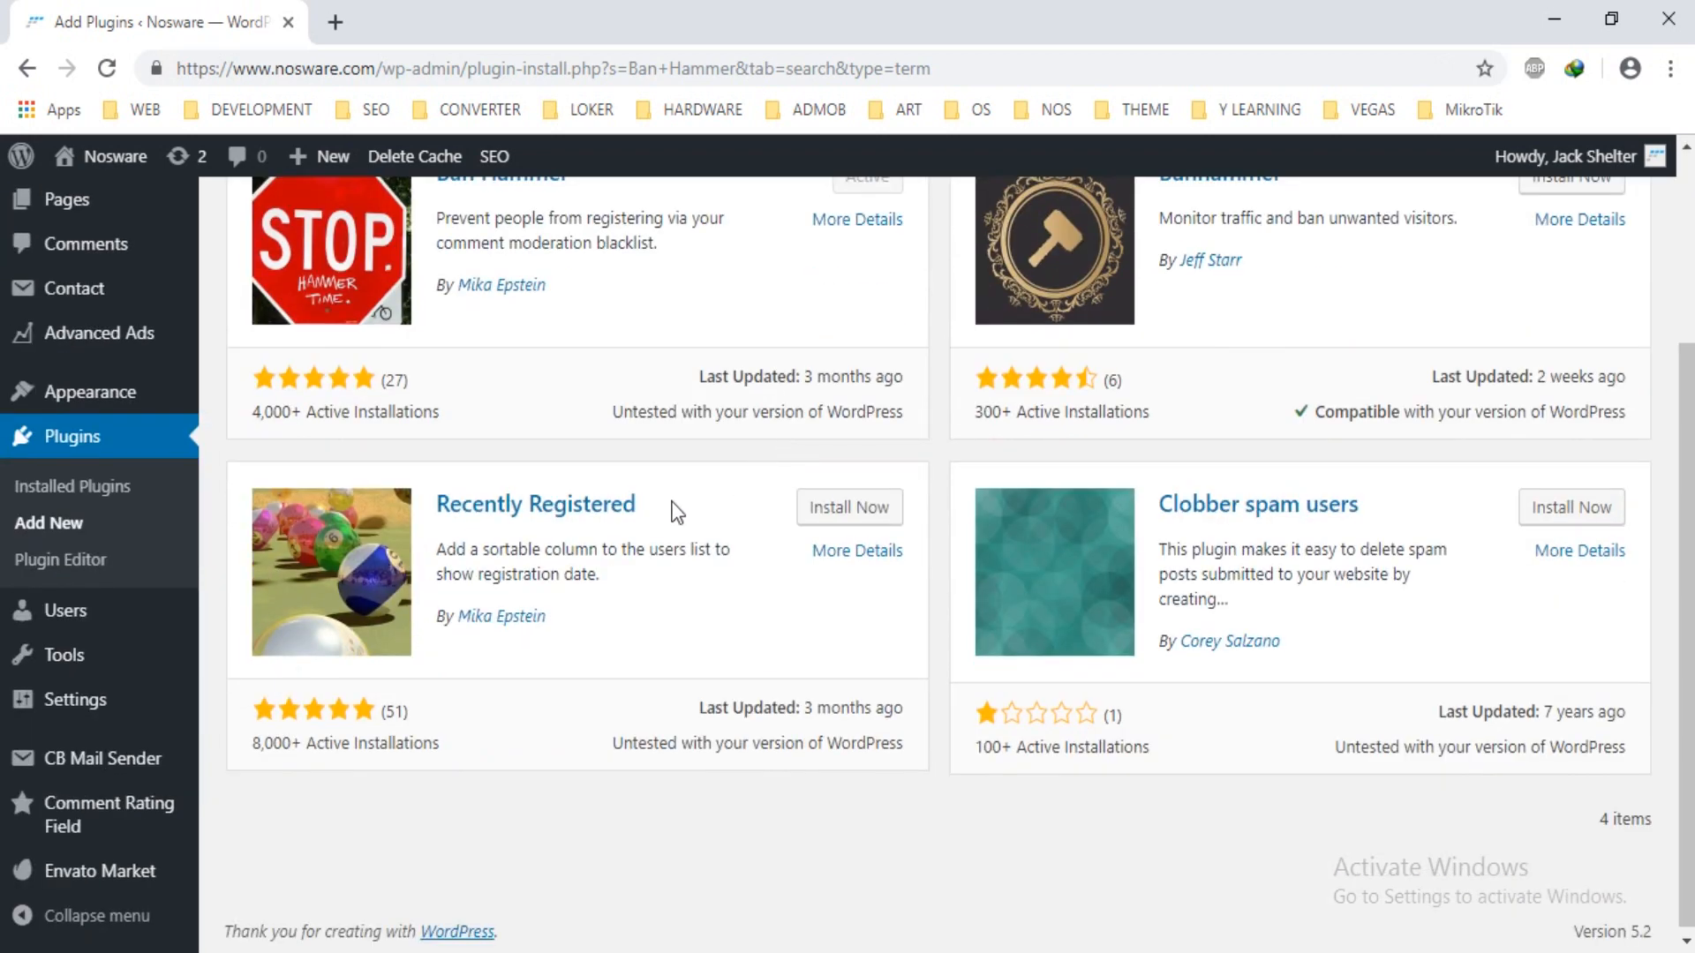
mouse_move(104, 669)
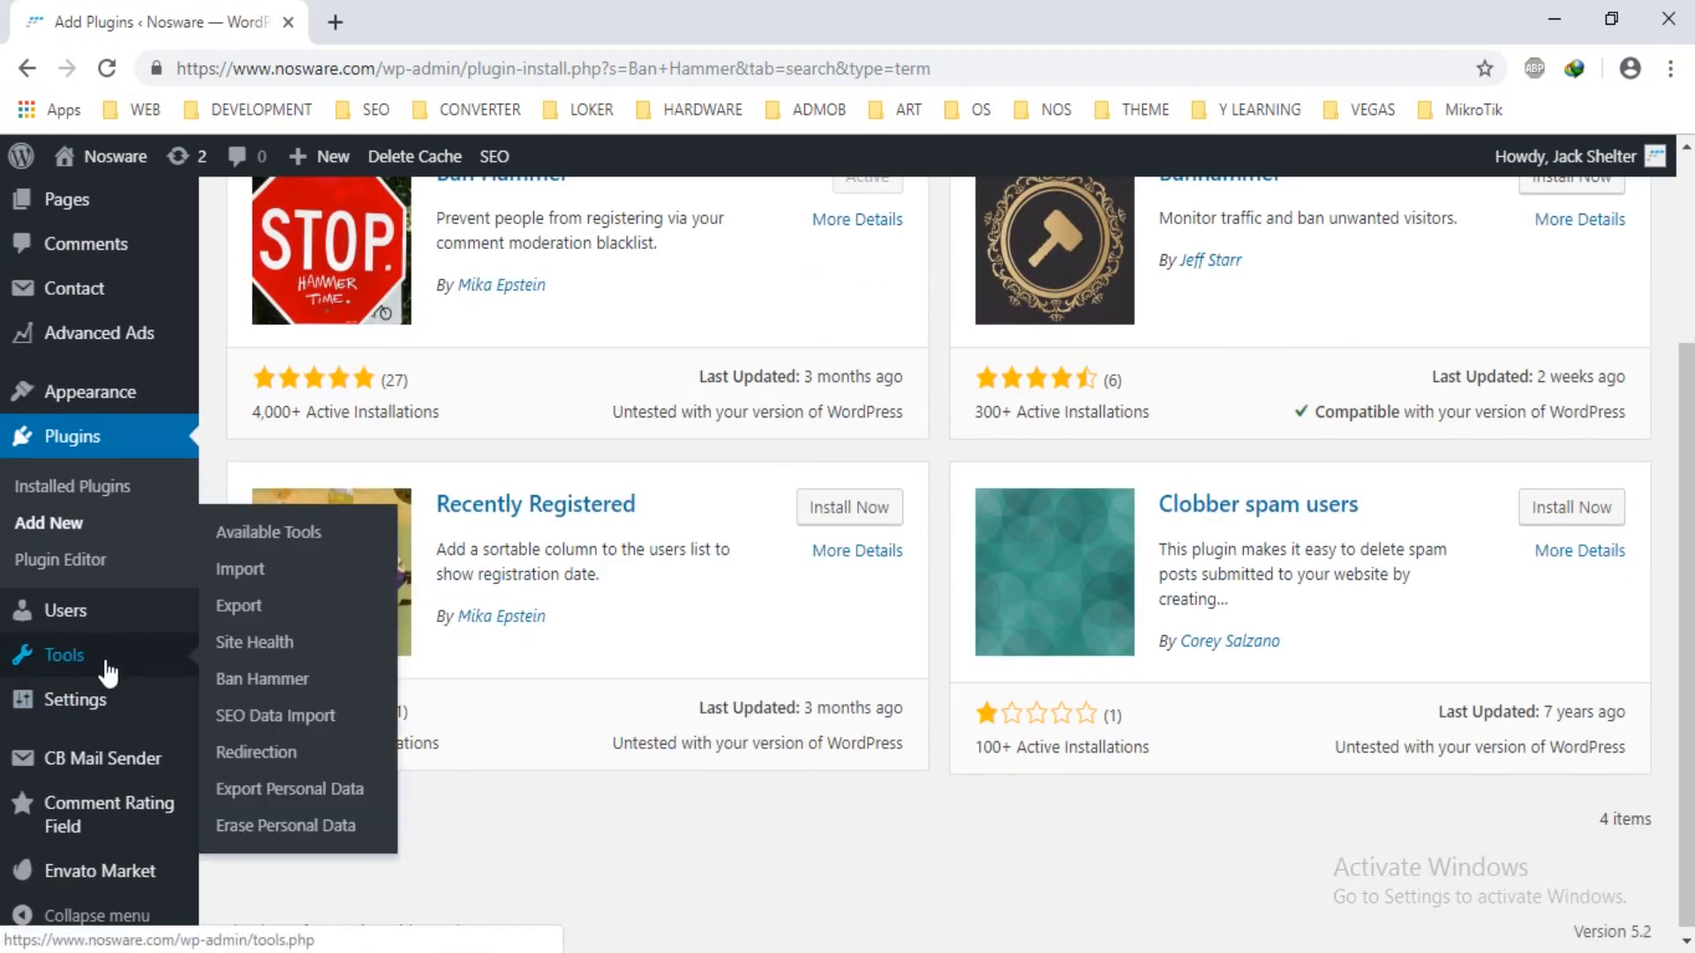
Open Tools > Ban Hammer and add a Gmail address on a new blacklist line.
left_click(288, 689)
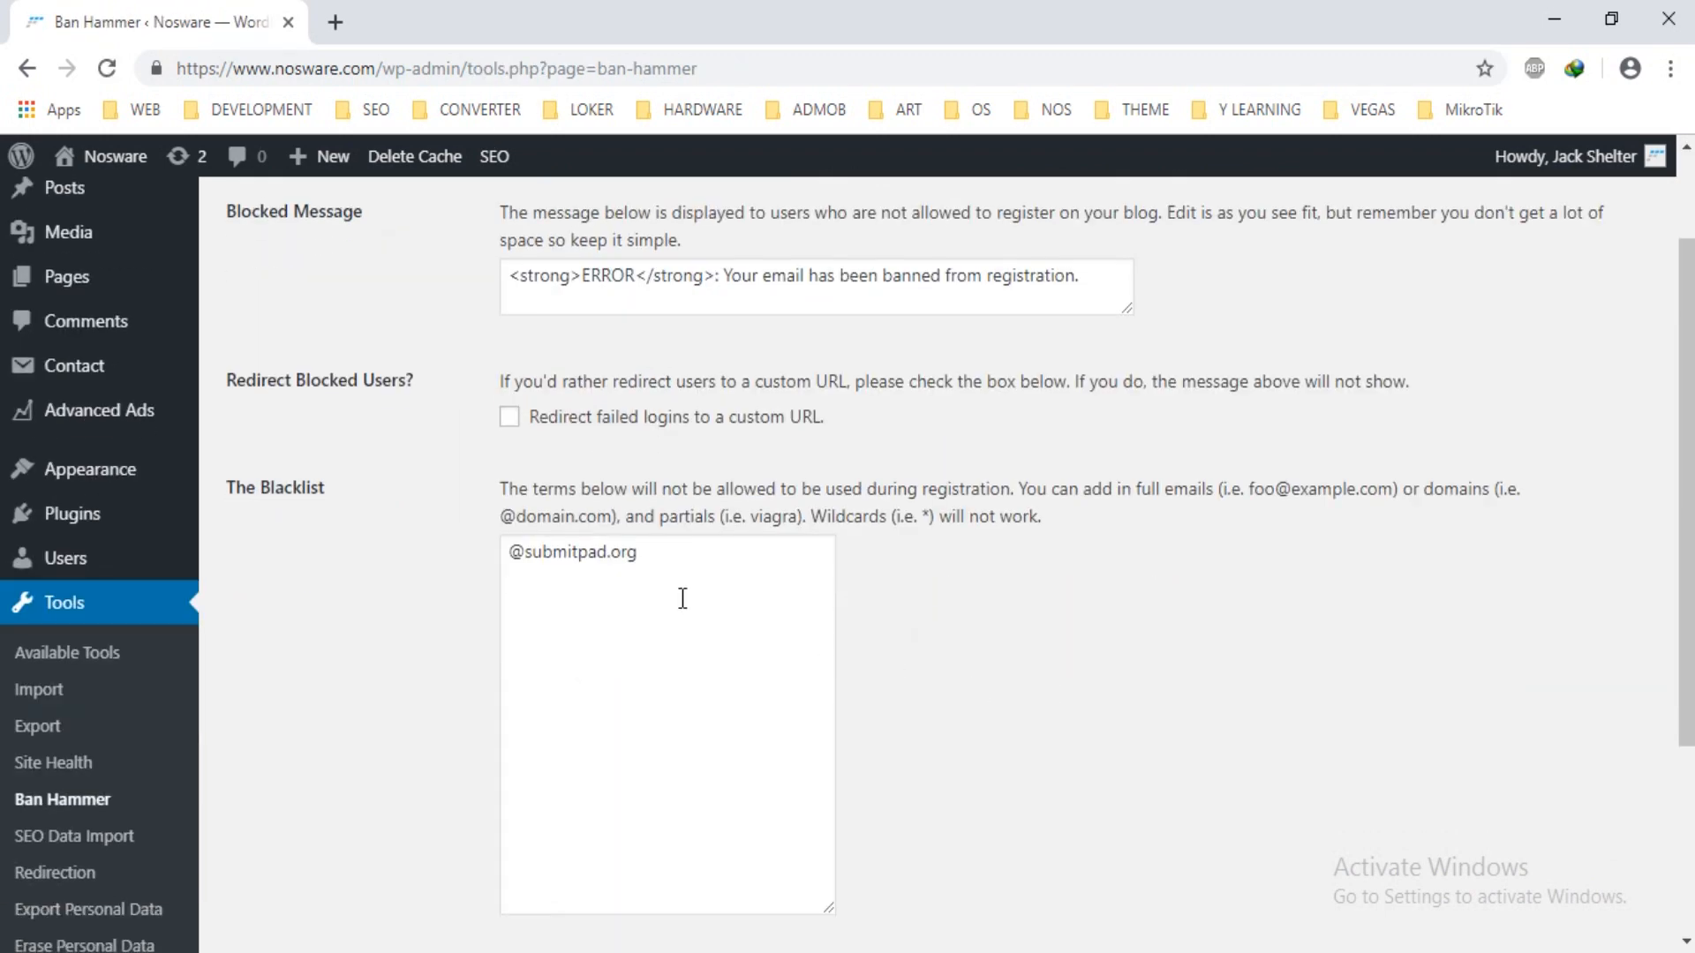
left_click_drag(681, 568, 446, 572)
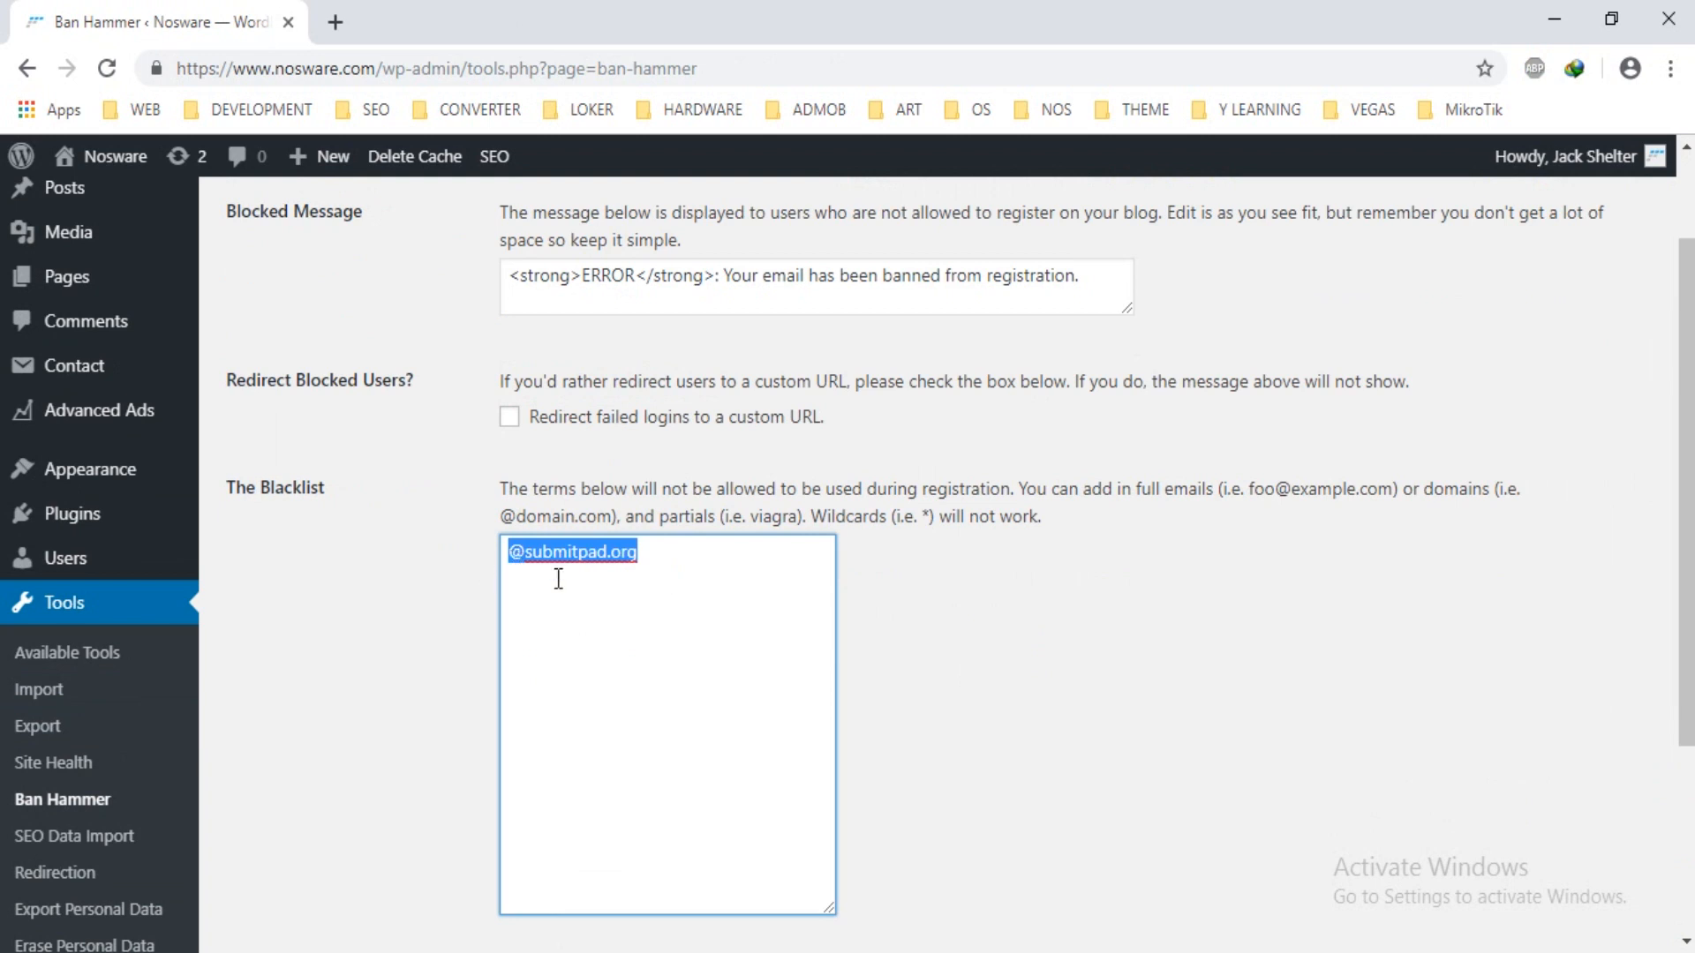
left_click(664, 560)
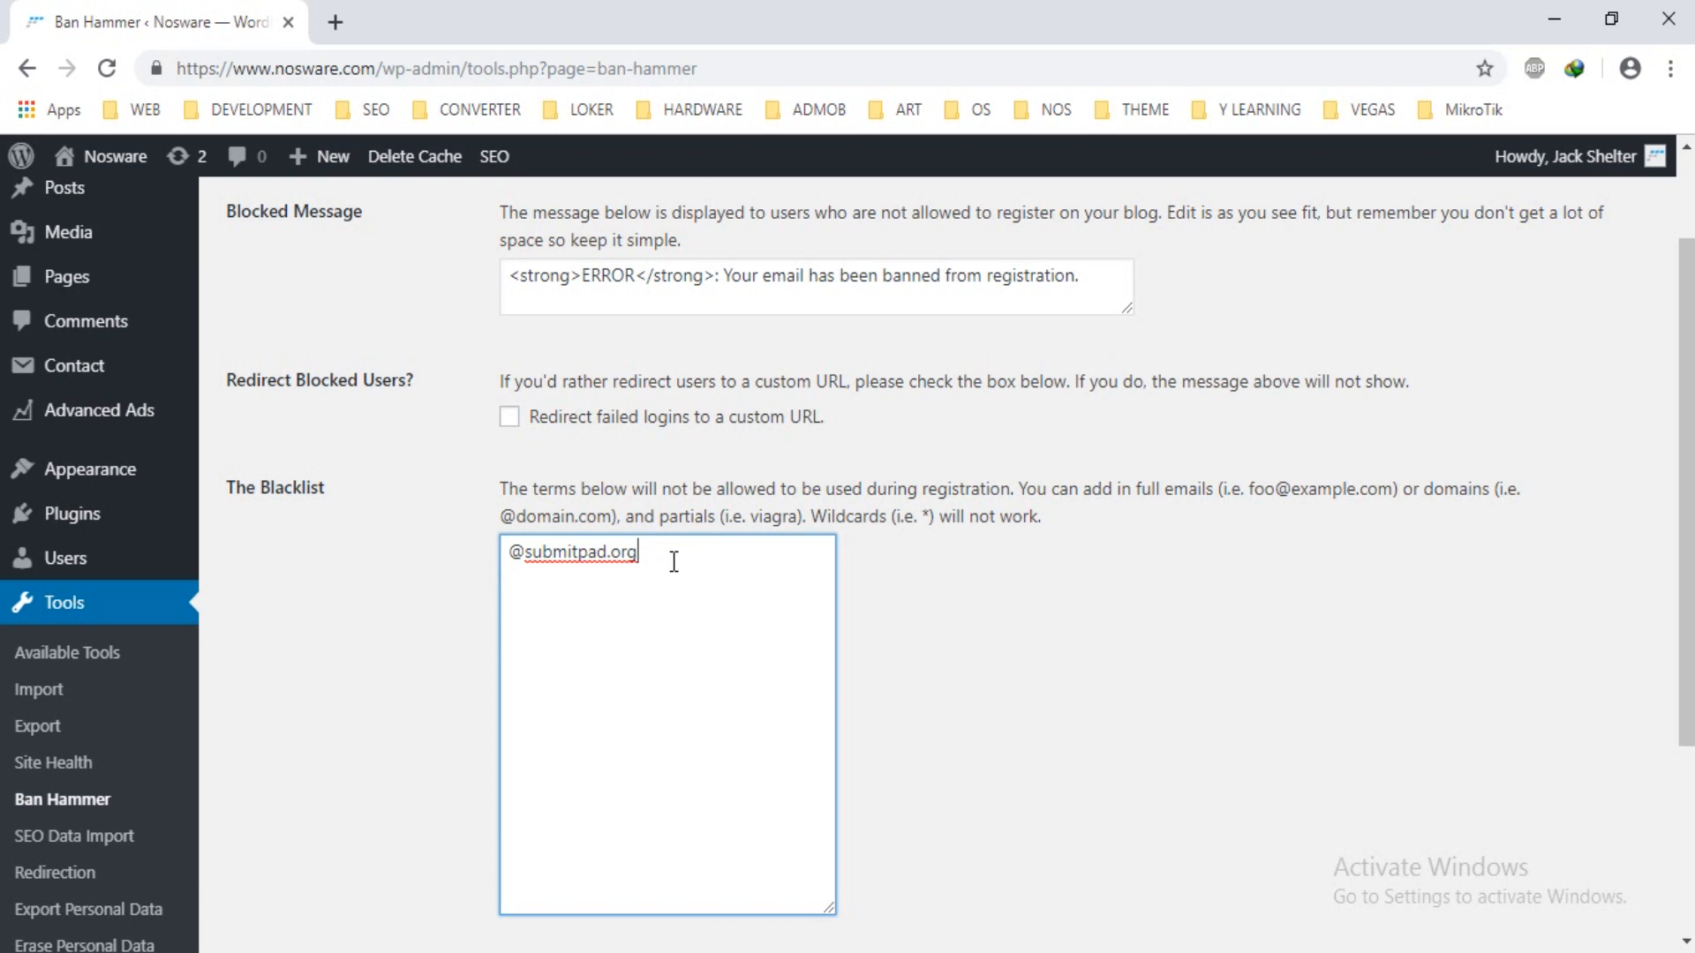
key("Return")
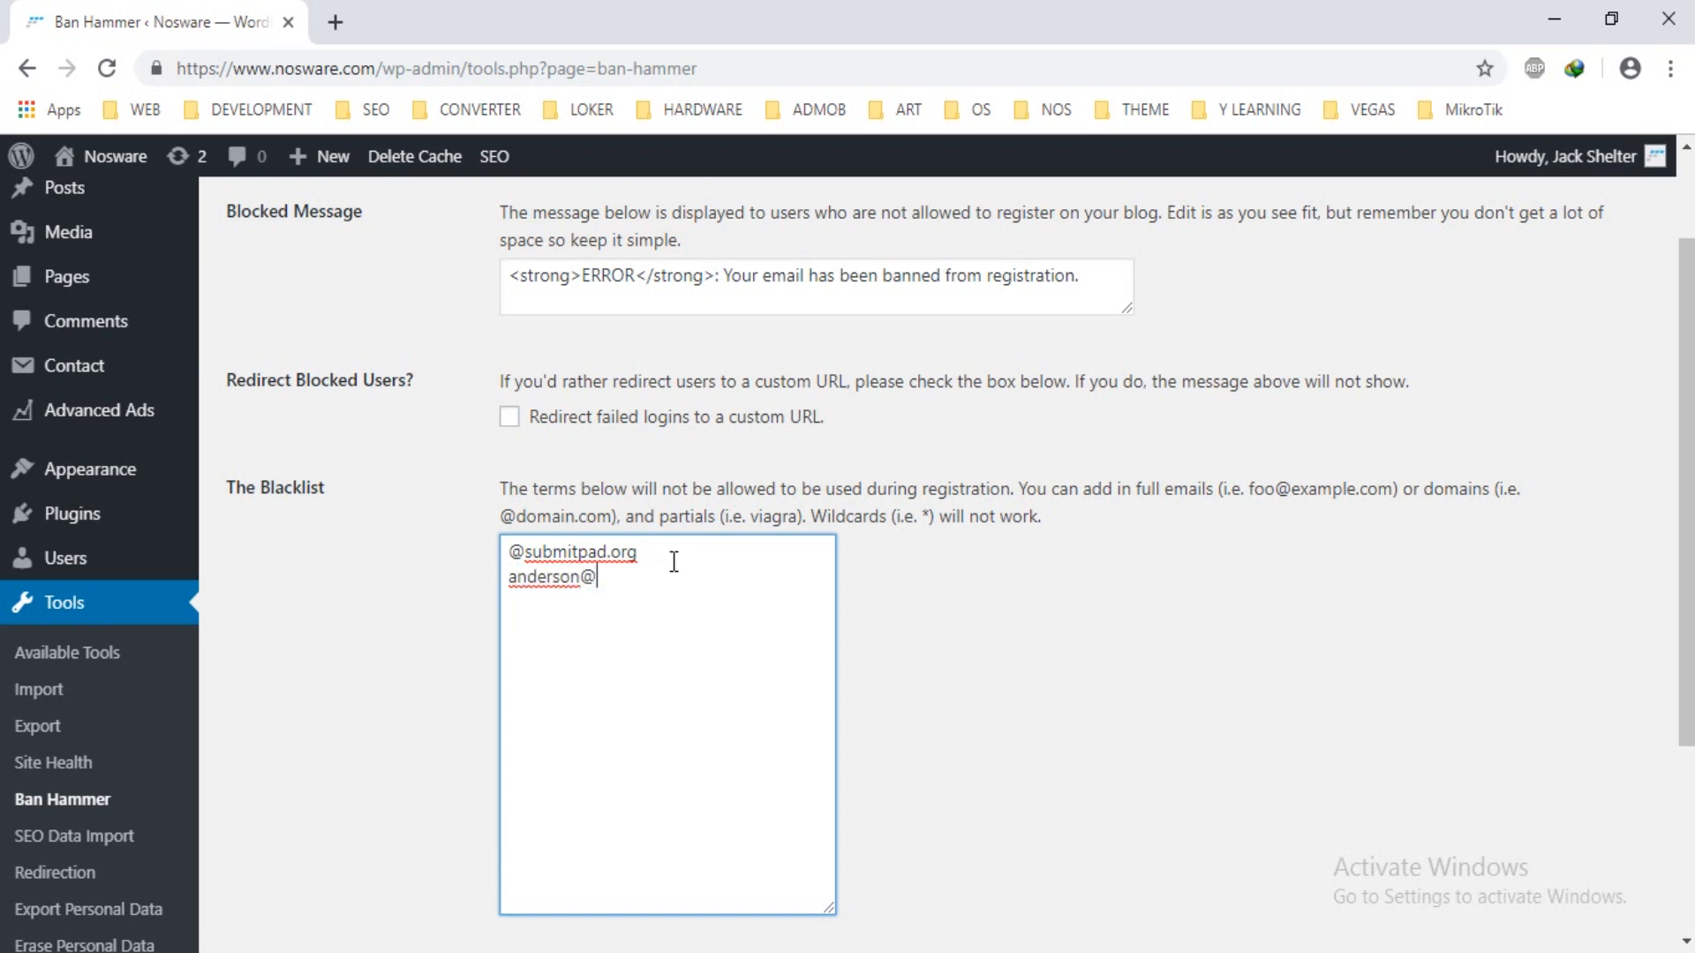
scroll(679, 552, "down", 3)
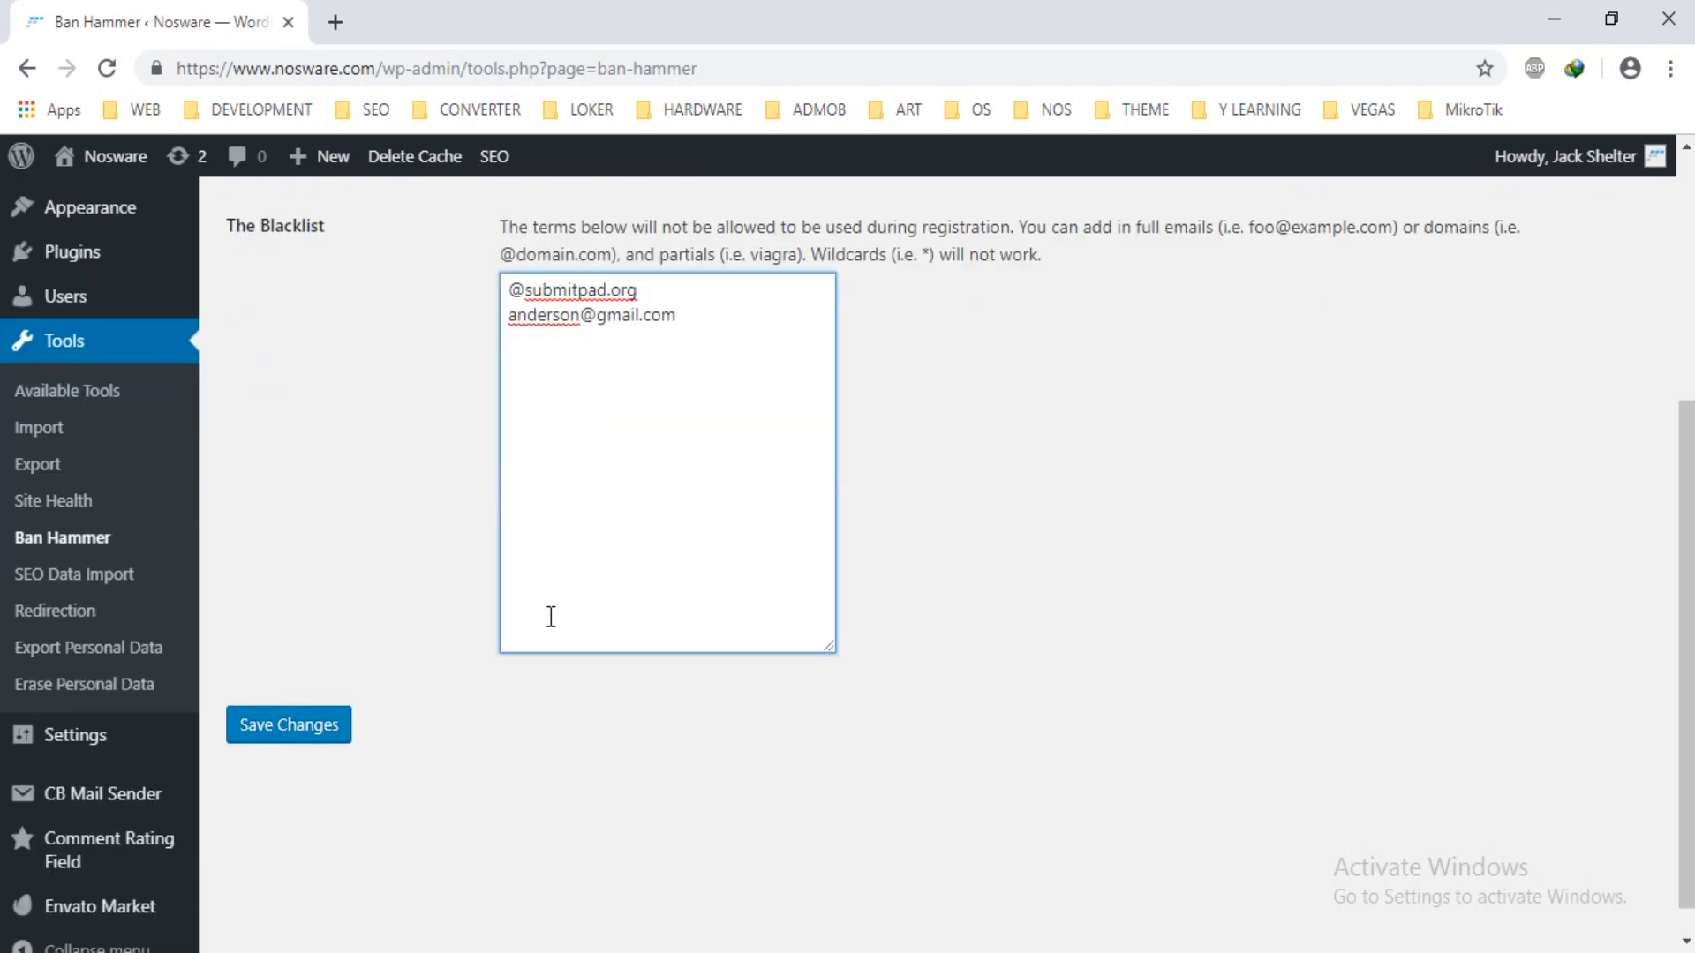
scroll(533, 707, "up", 3)
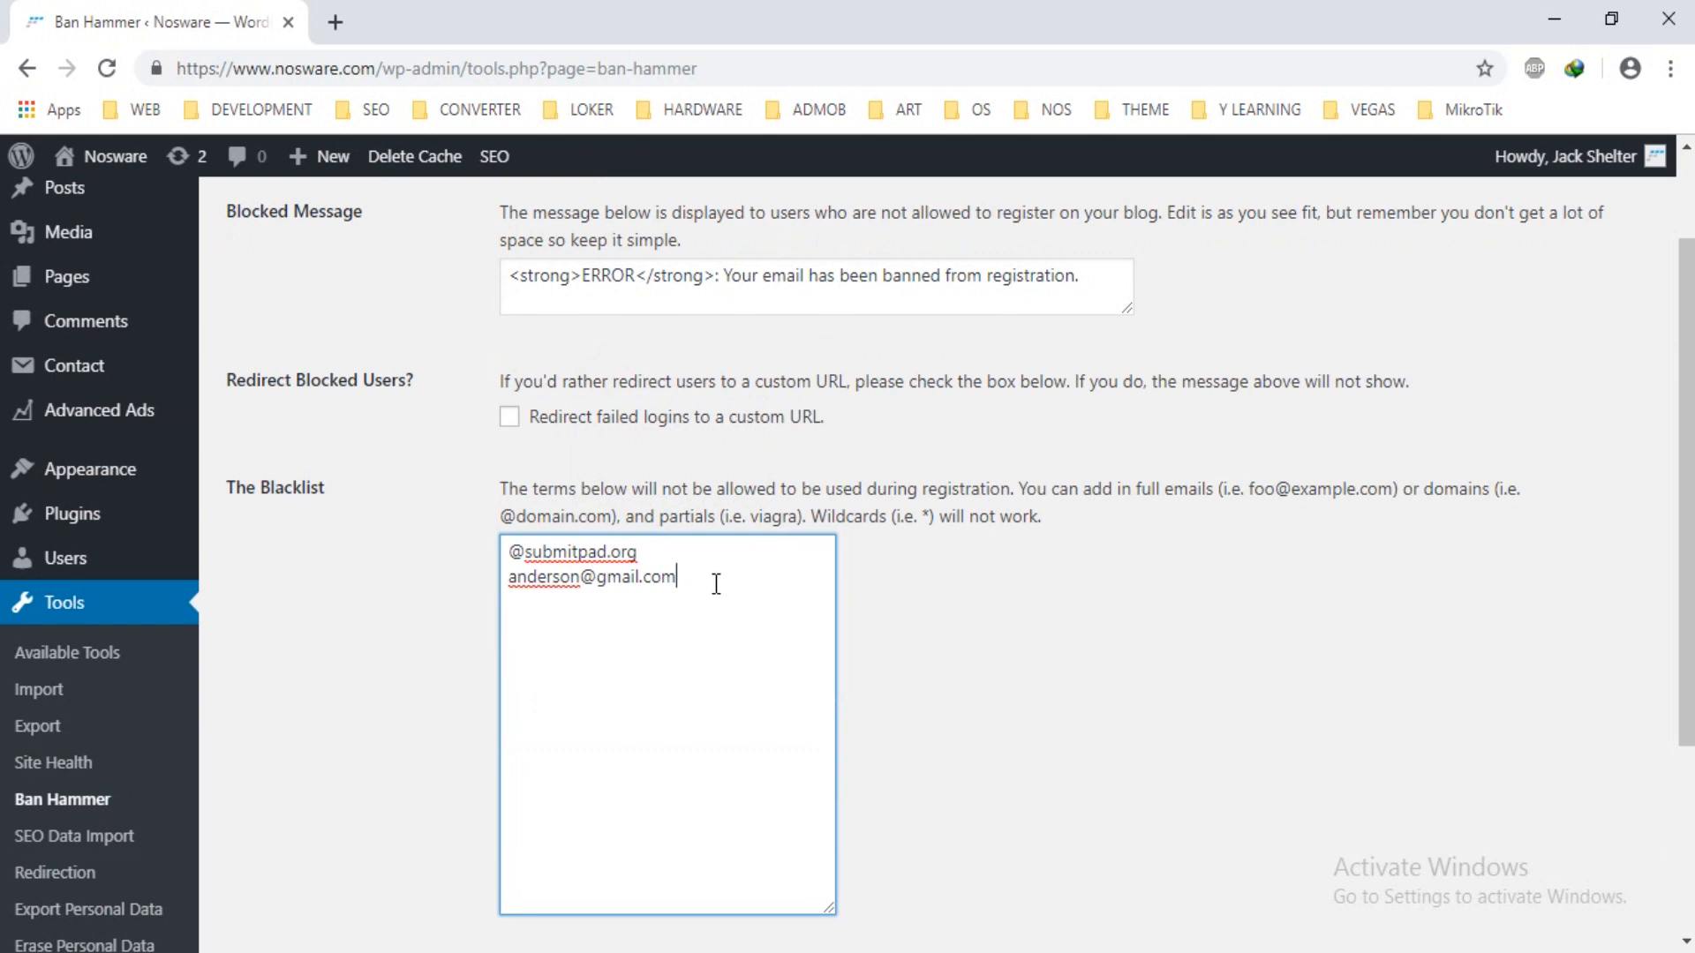
left_click_drag(716, 584, 284, 575)
key("BackSpace")
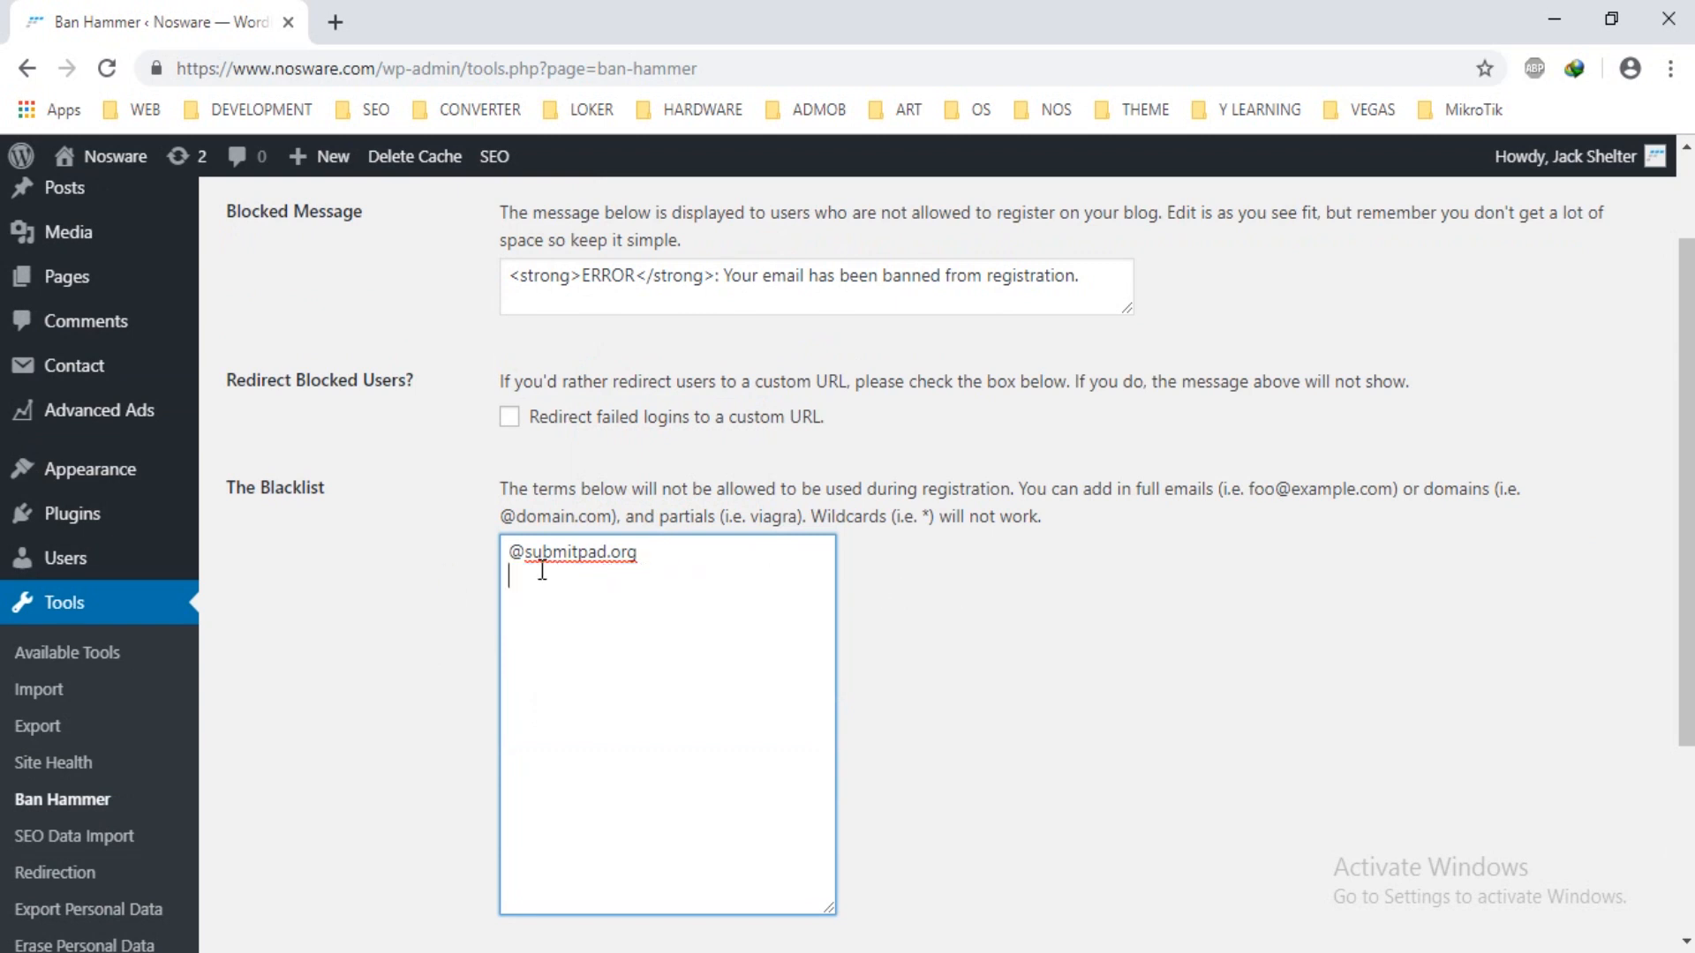
scroll(1145, 530, "up", 2)
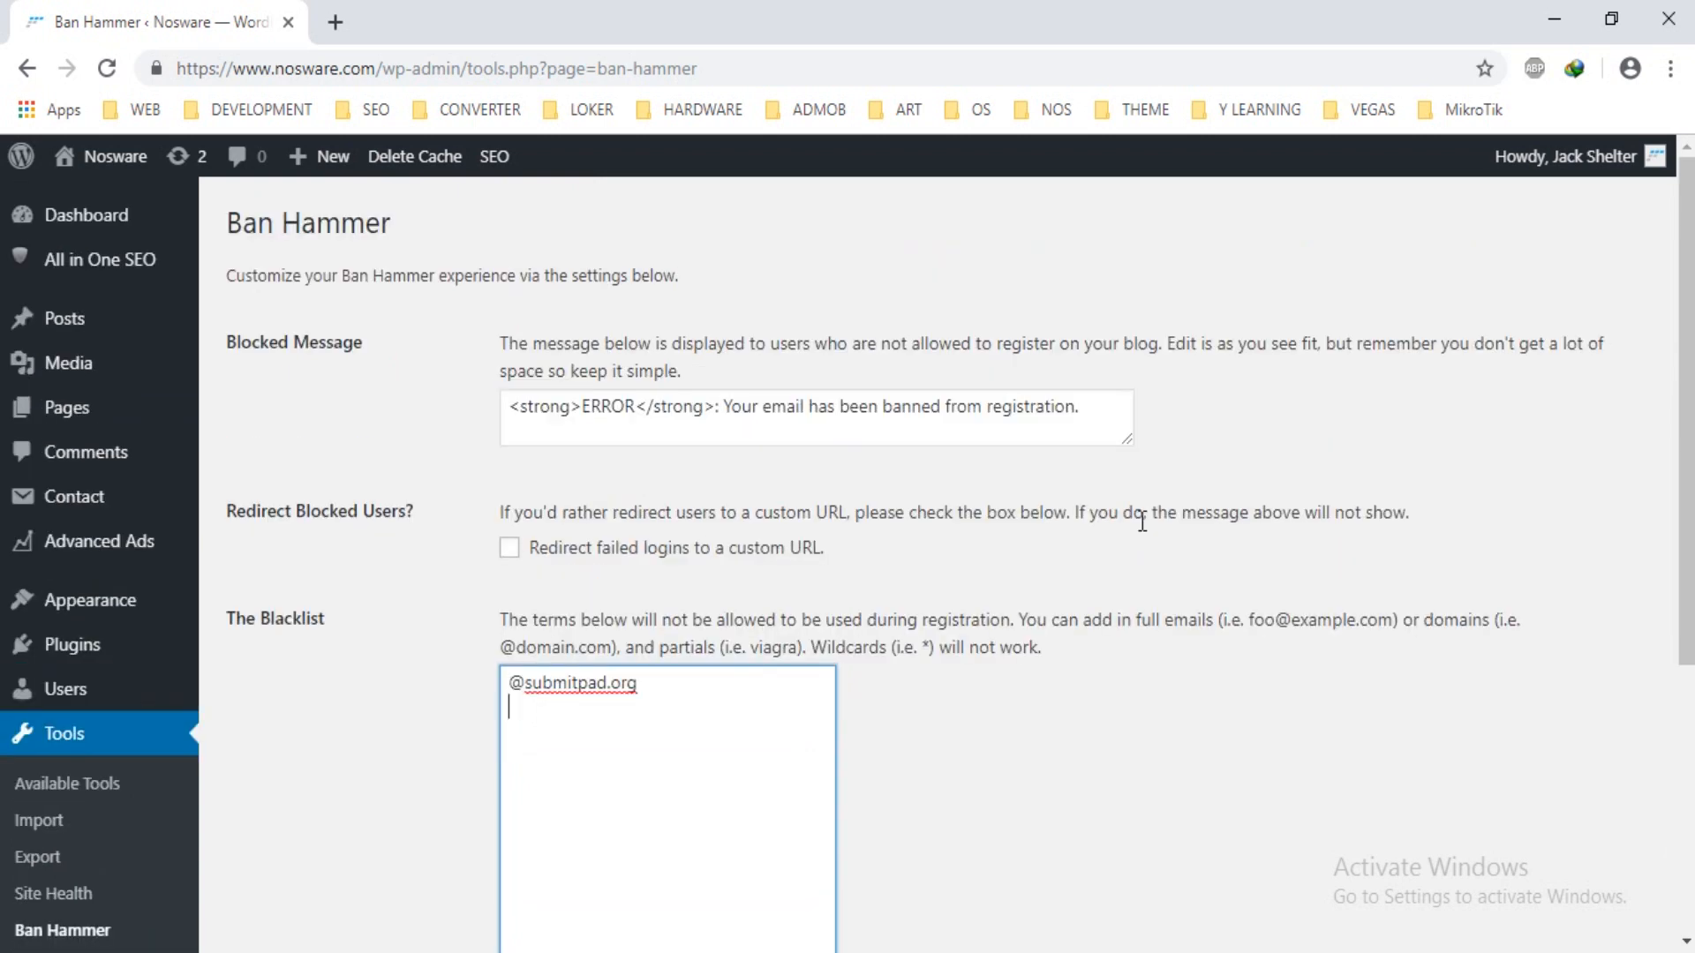
Log out of the admin account and open the site's registration form.
mouse_move(1542, 173)
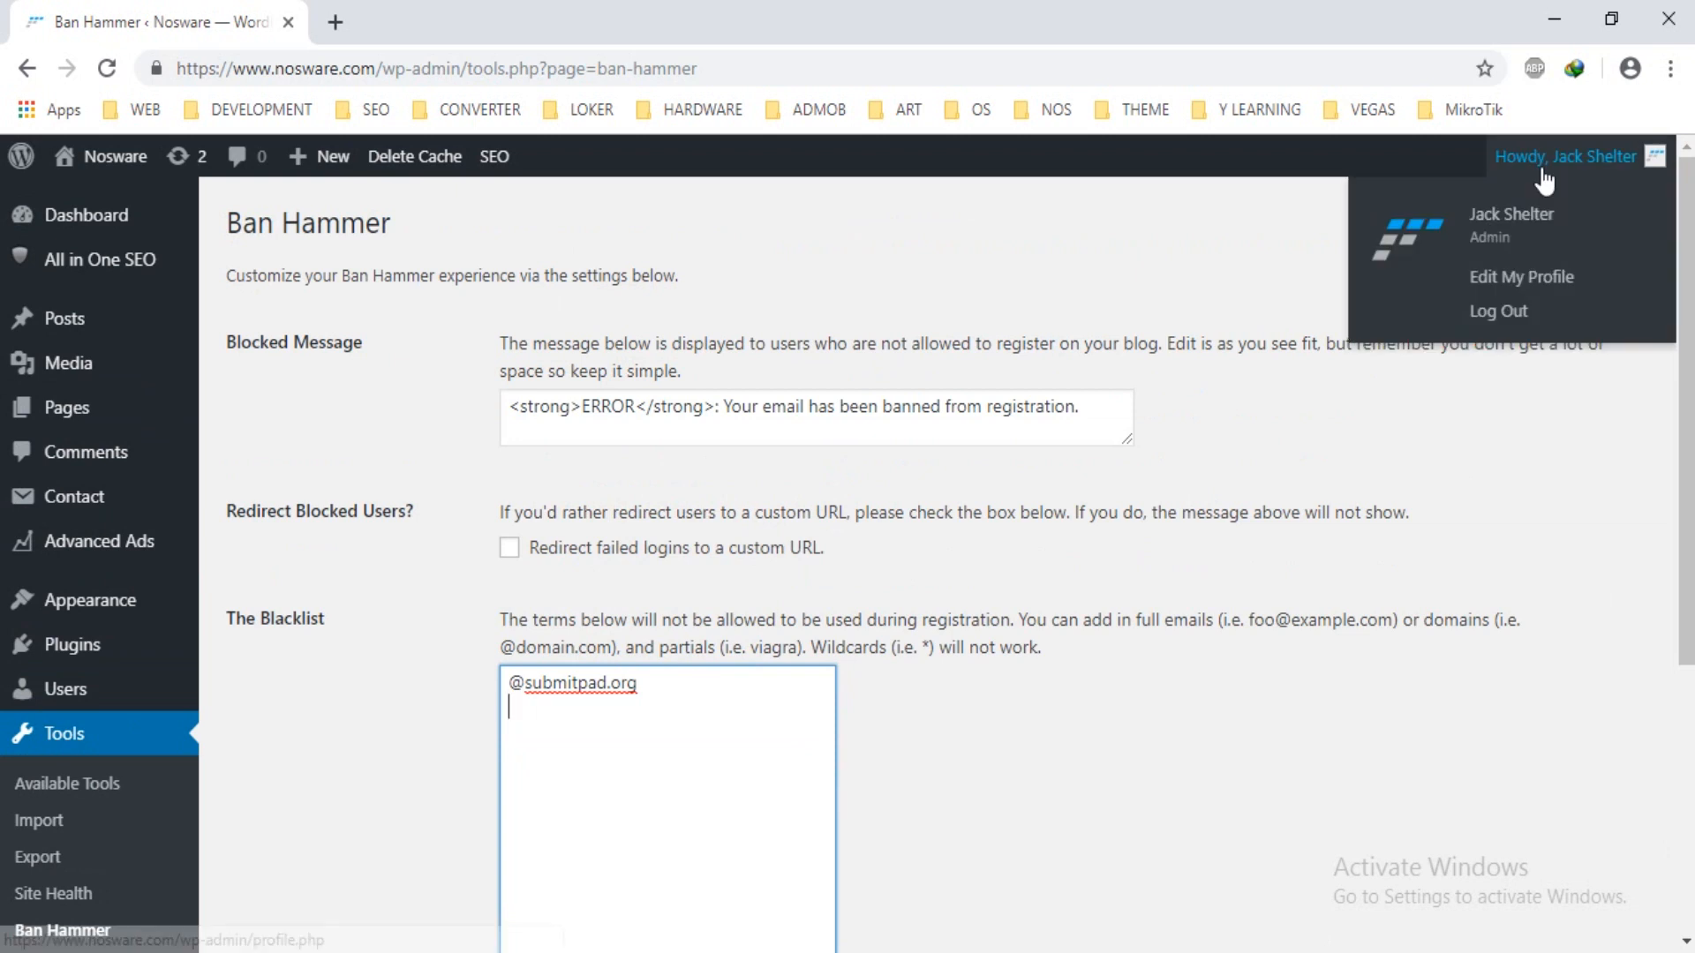
left_click(1524, 311)
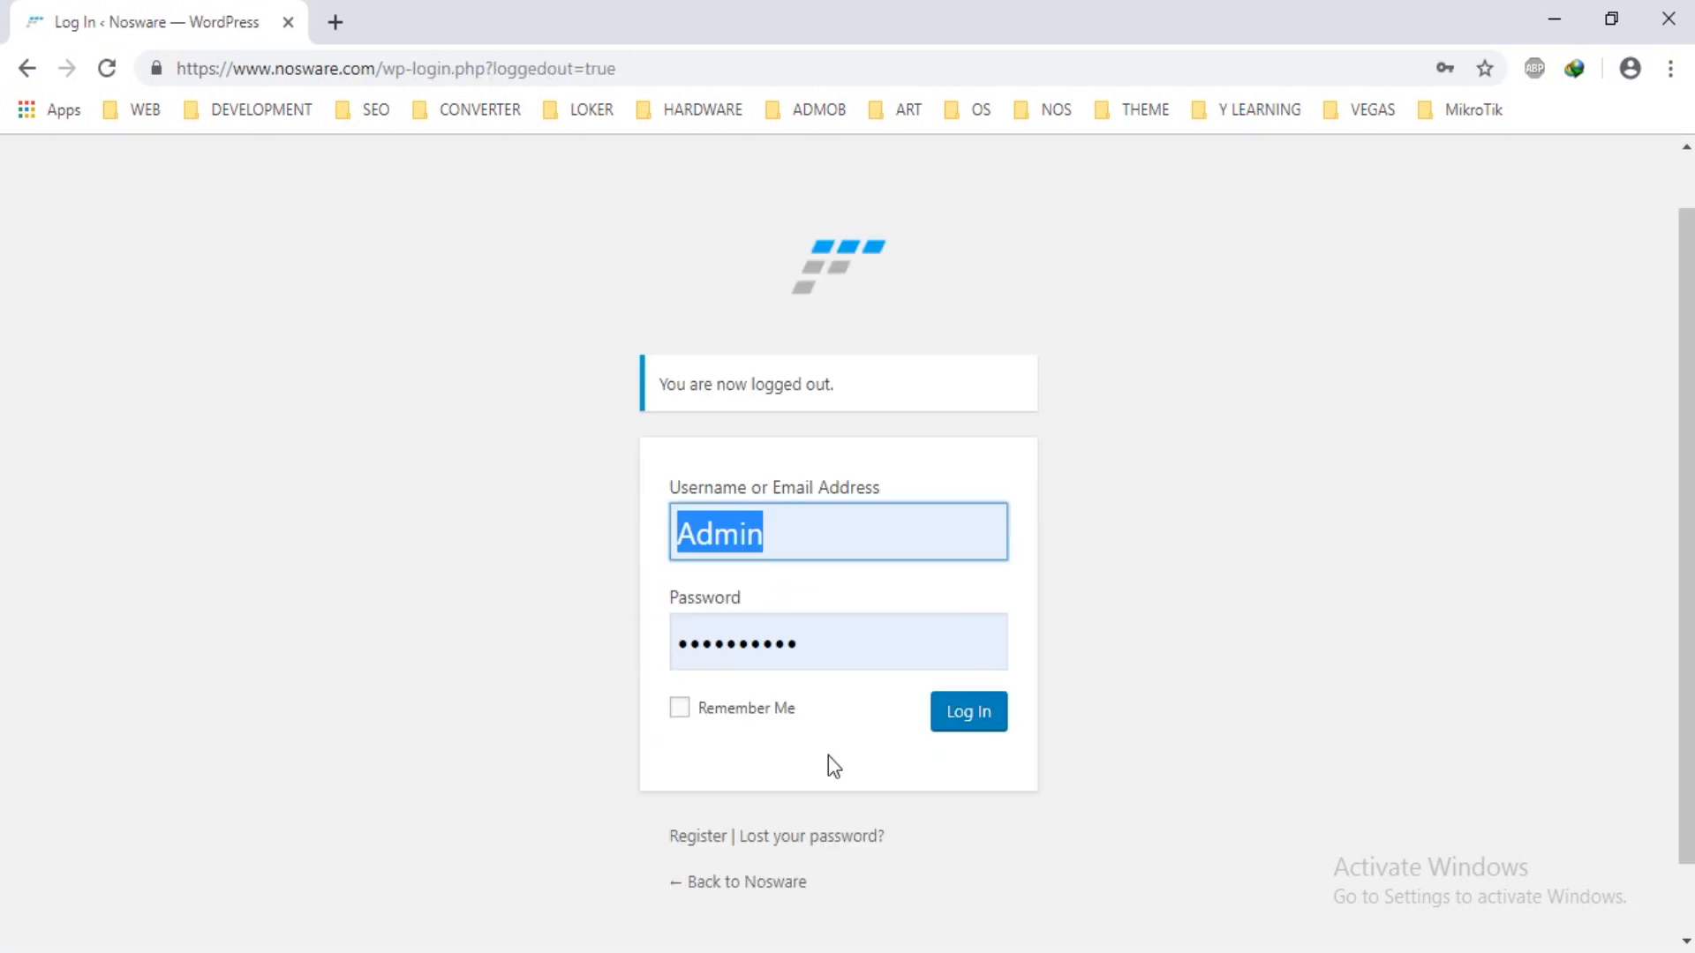
left_click(689, 755)
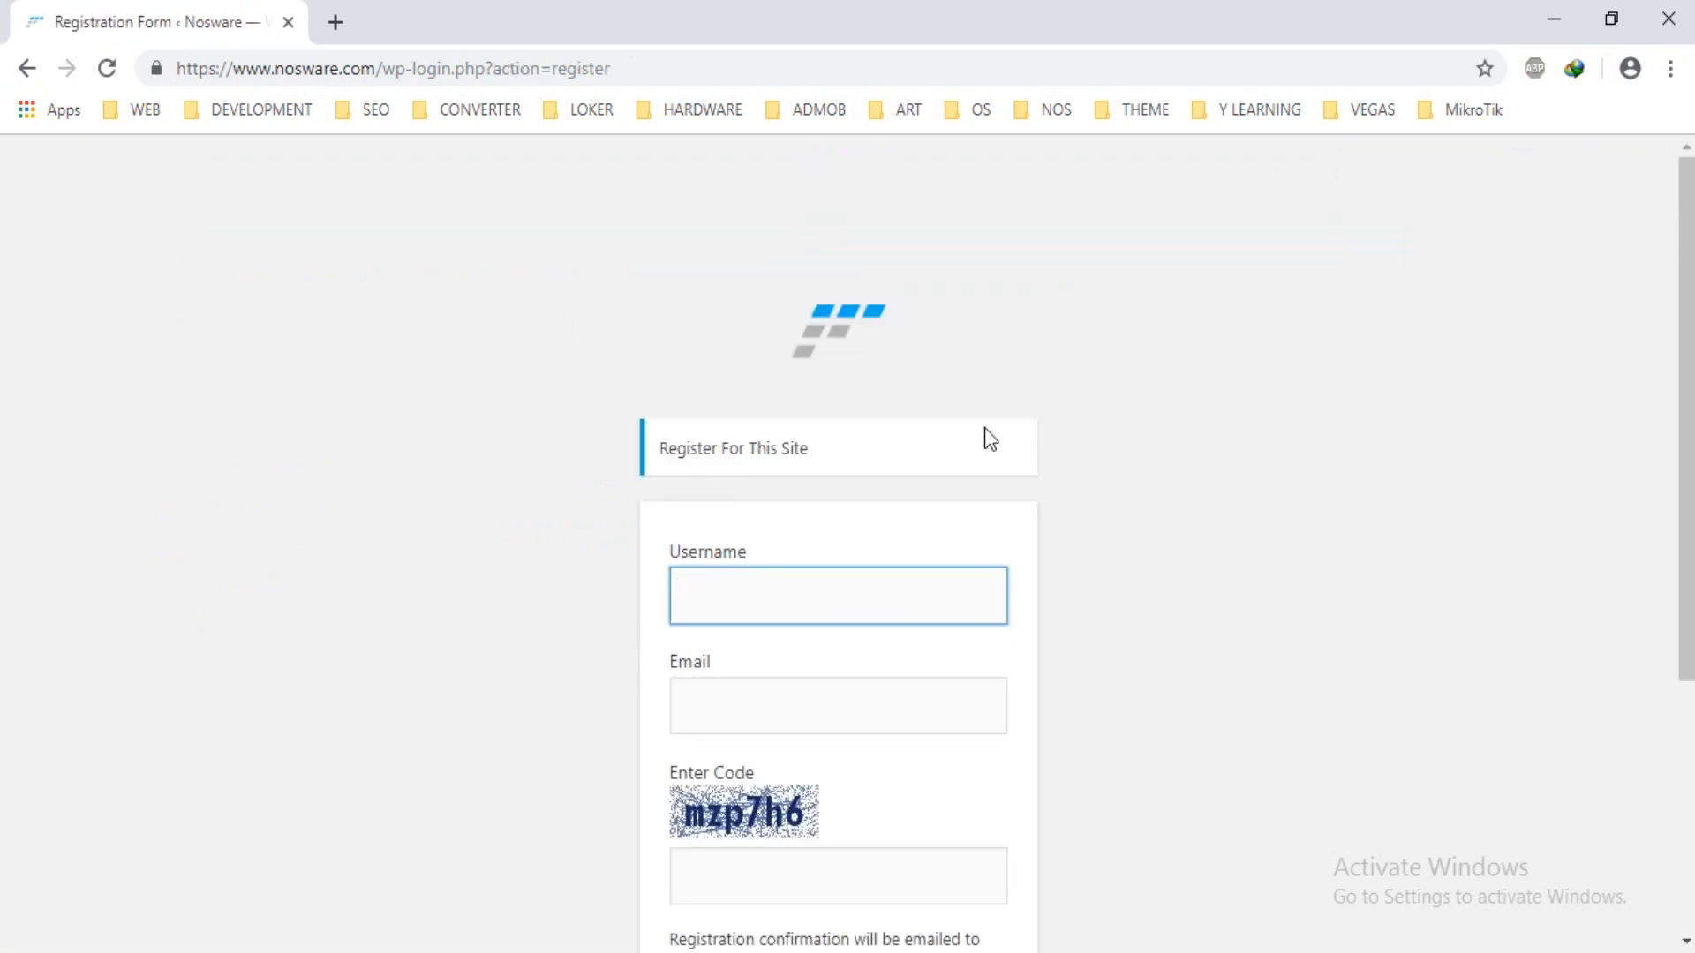
type("anderson")
key("Tab")
scroll(988, 433, "down", 3)
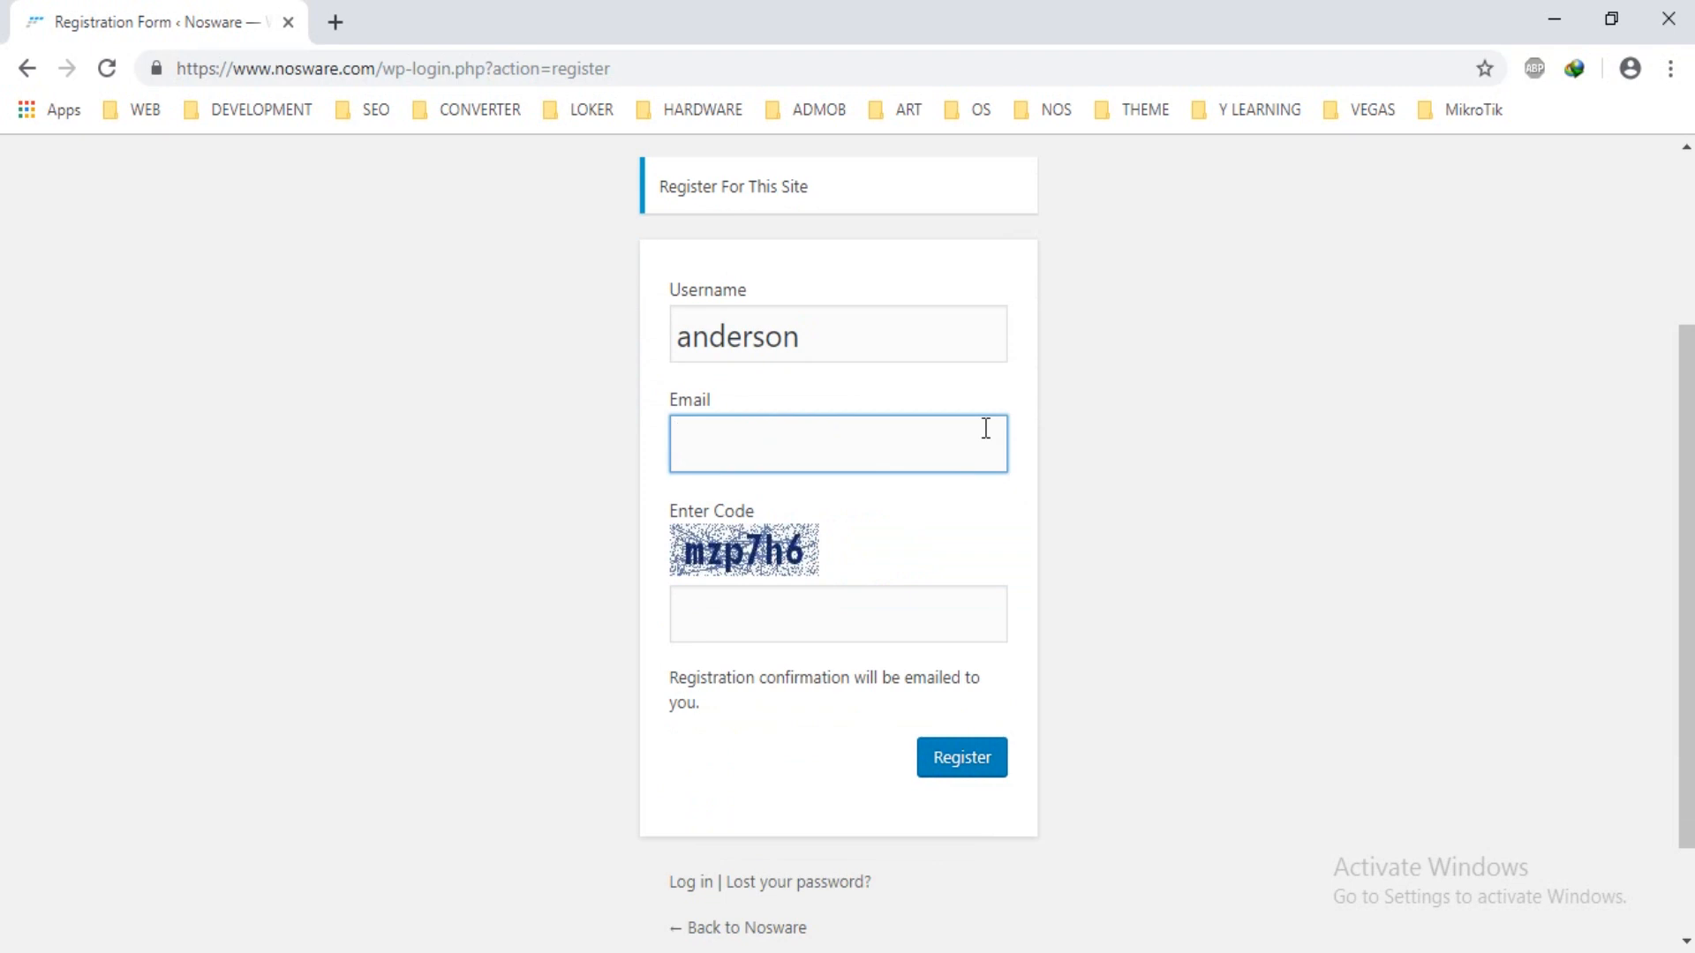
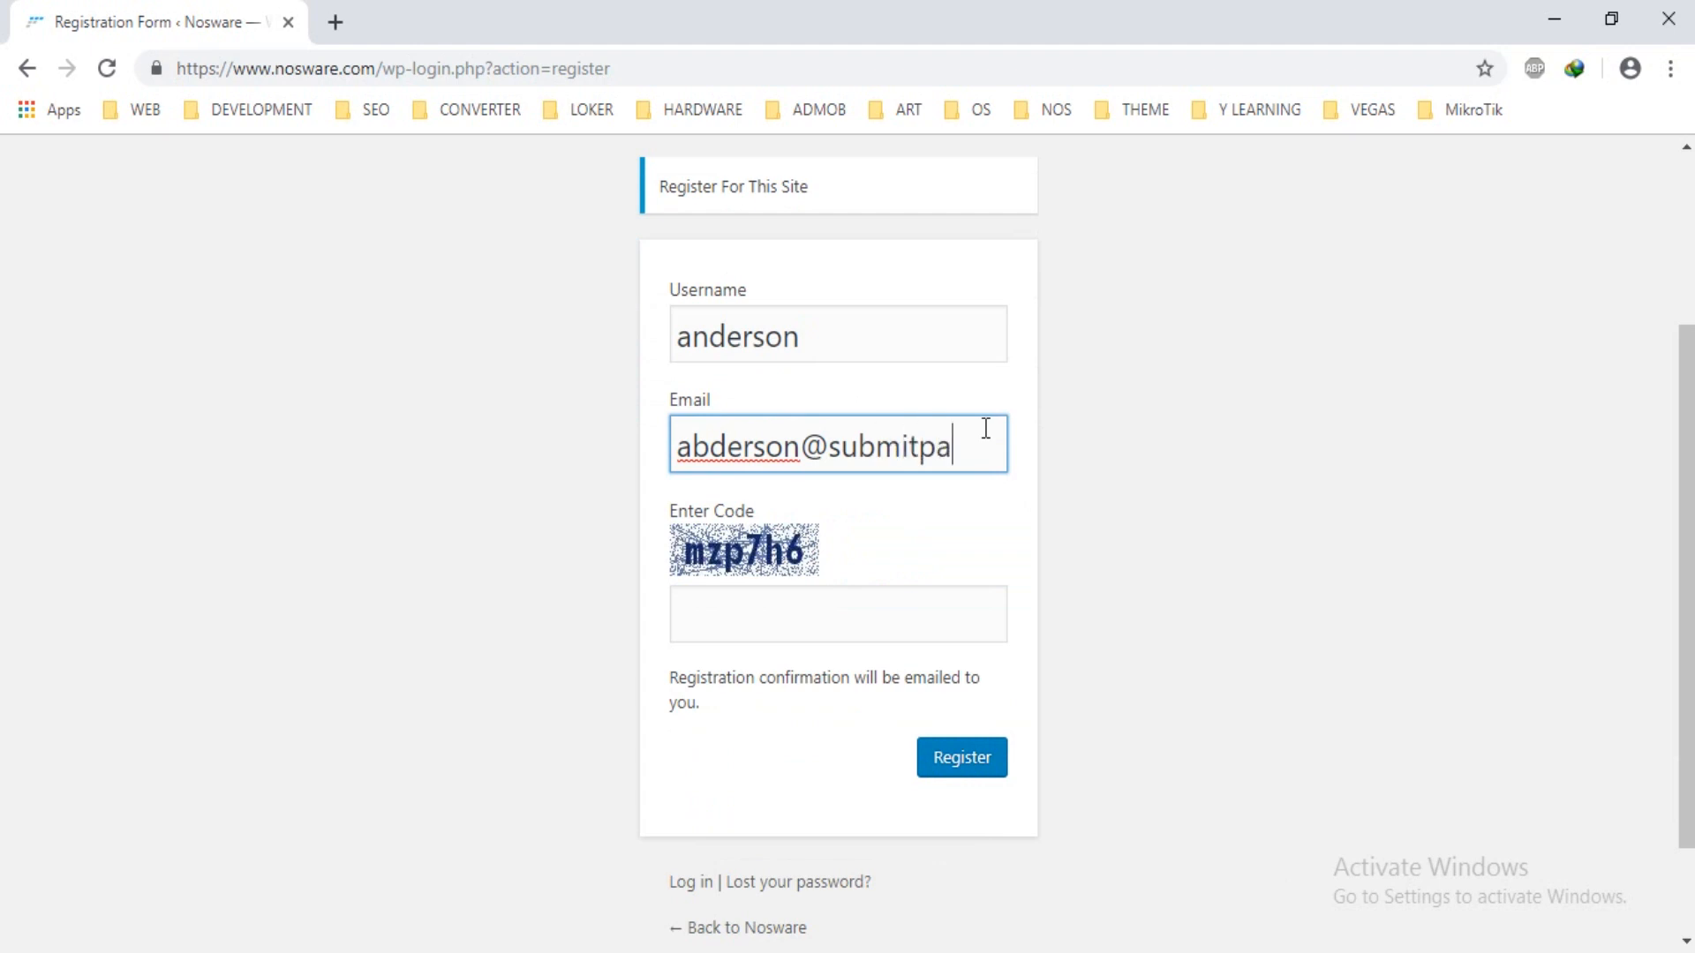
key("Tab")
key("Tab")
key("Tab")
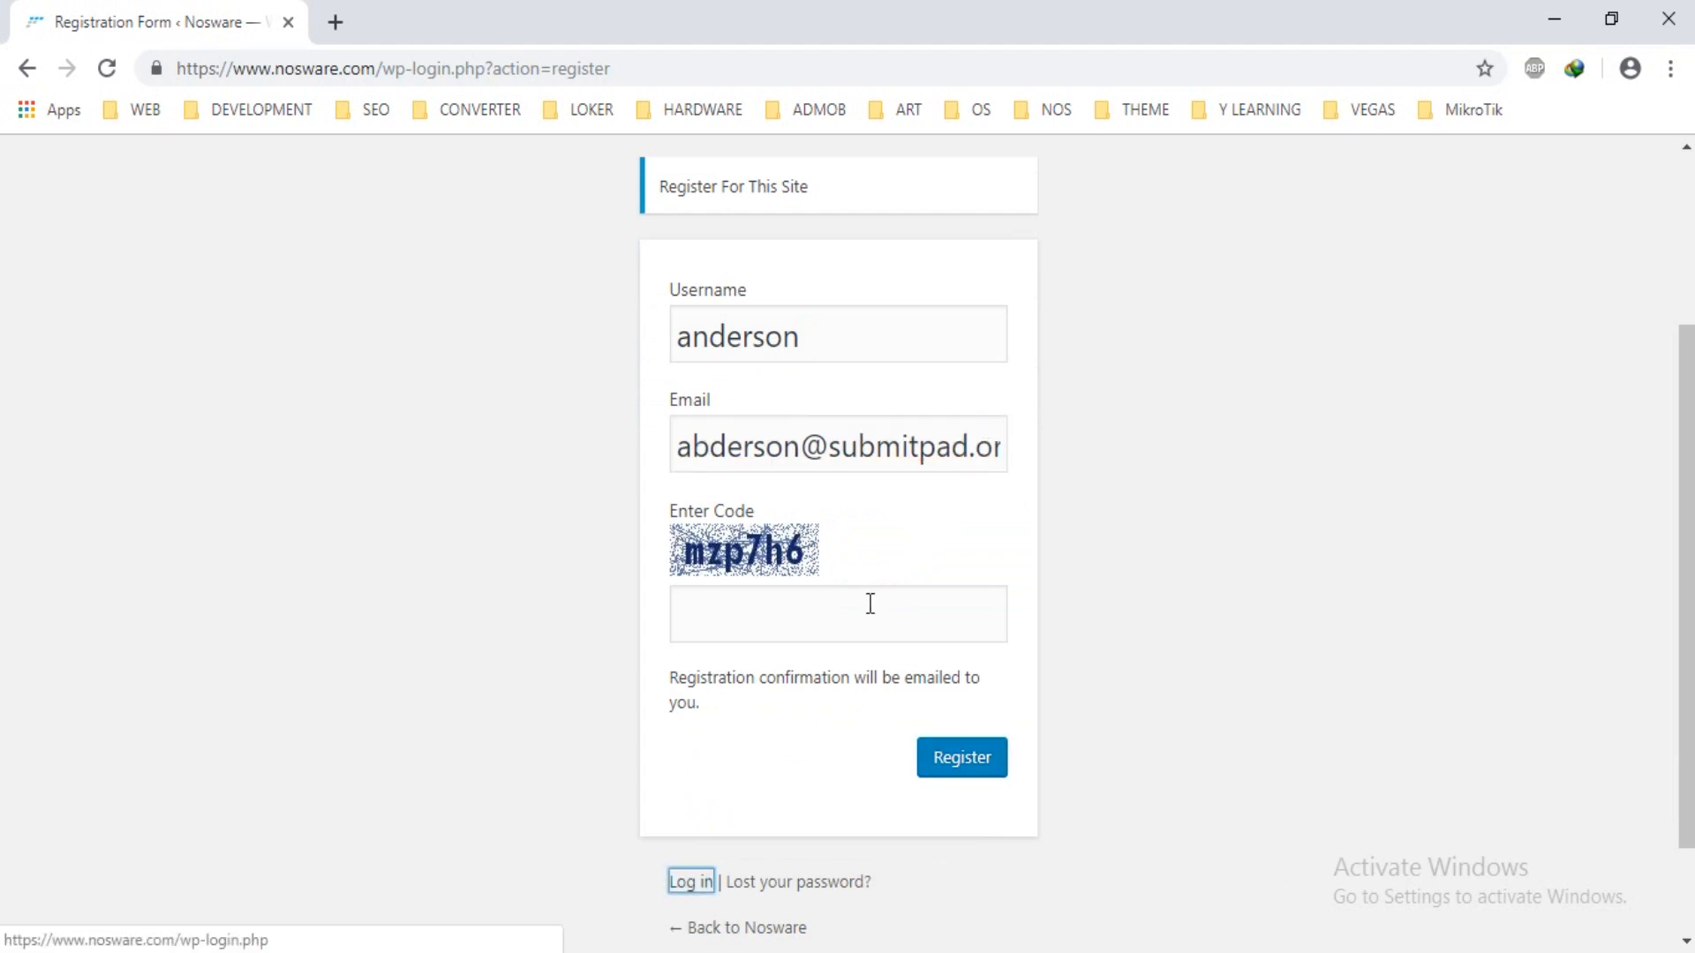
left_click(870, 604)
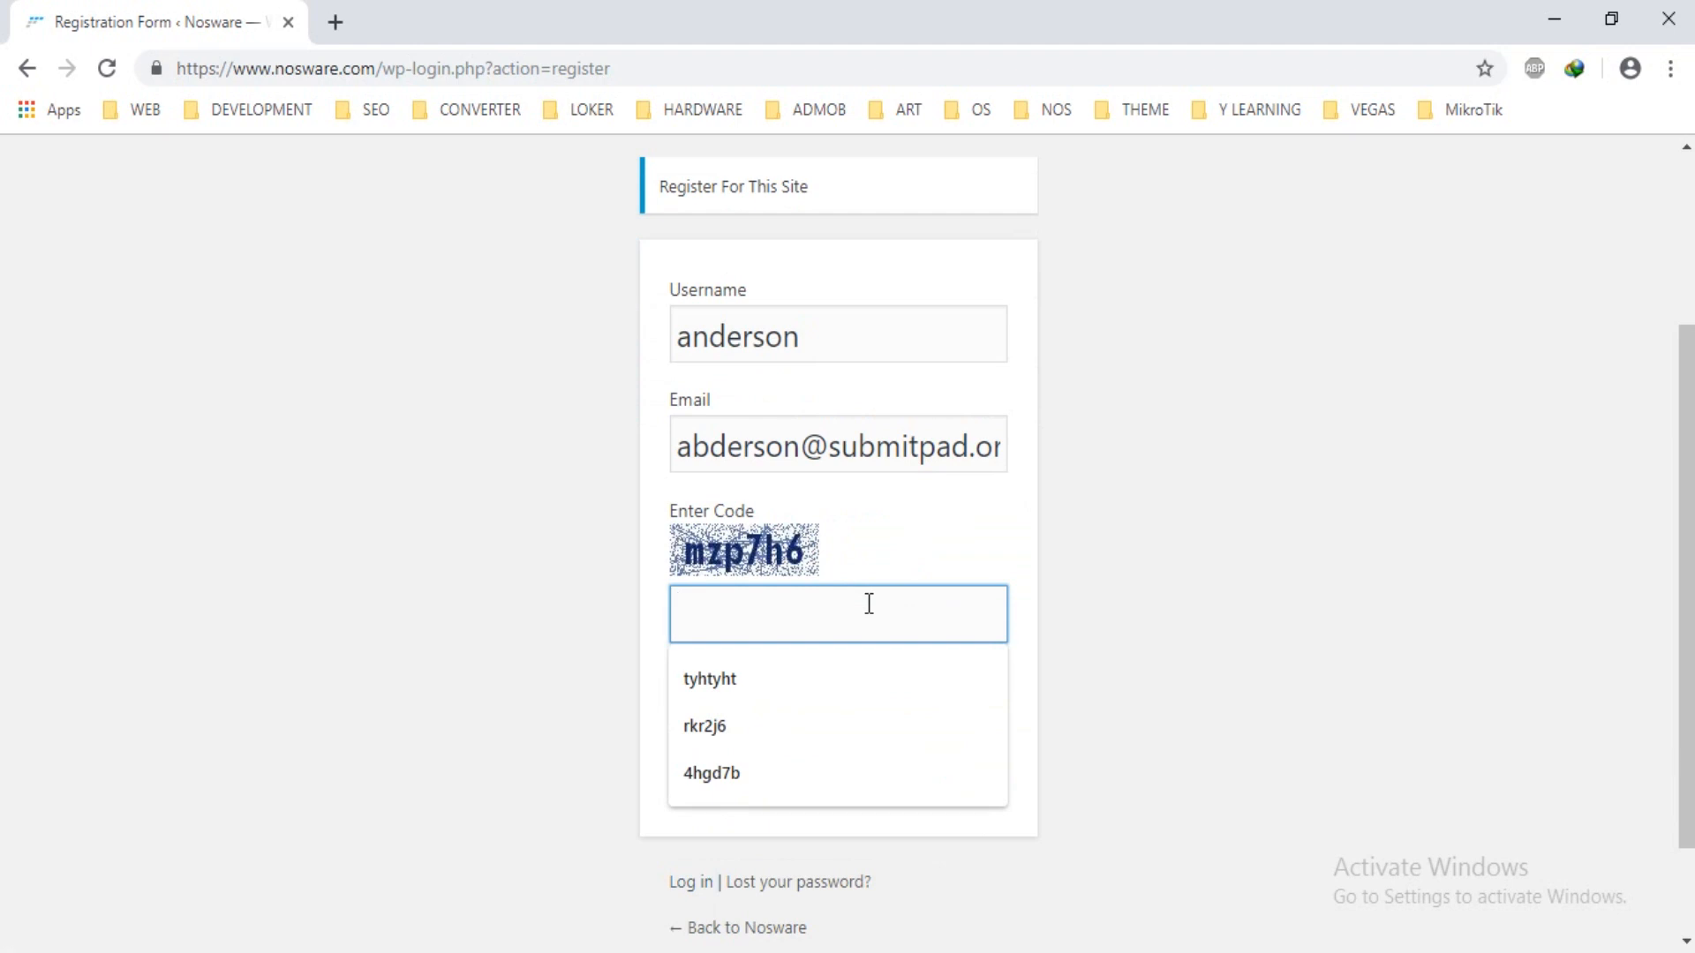
type("mz")
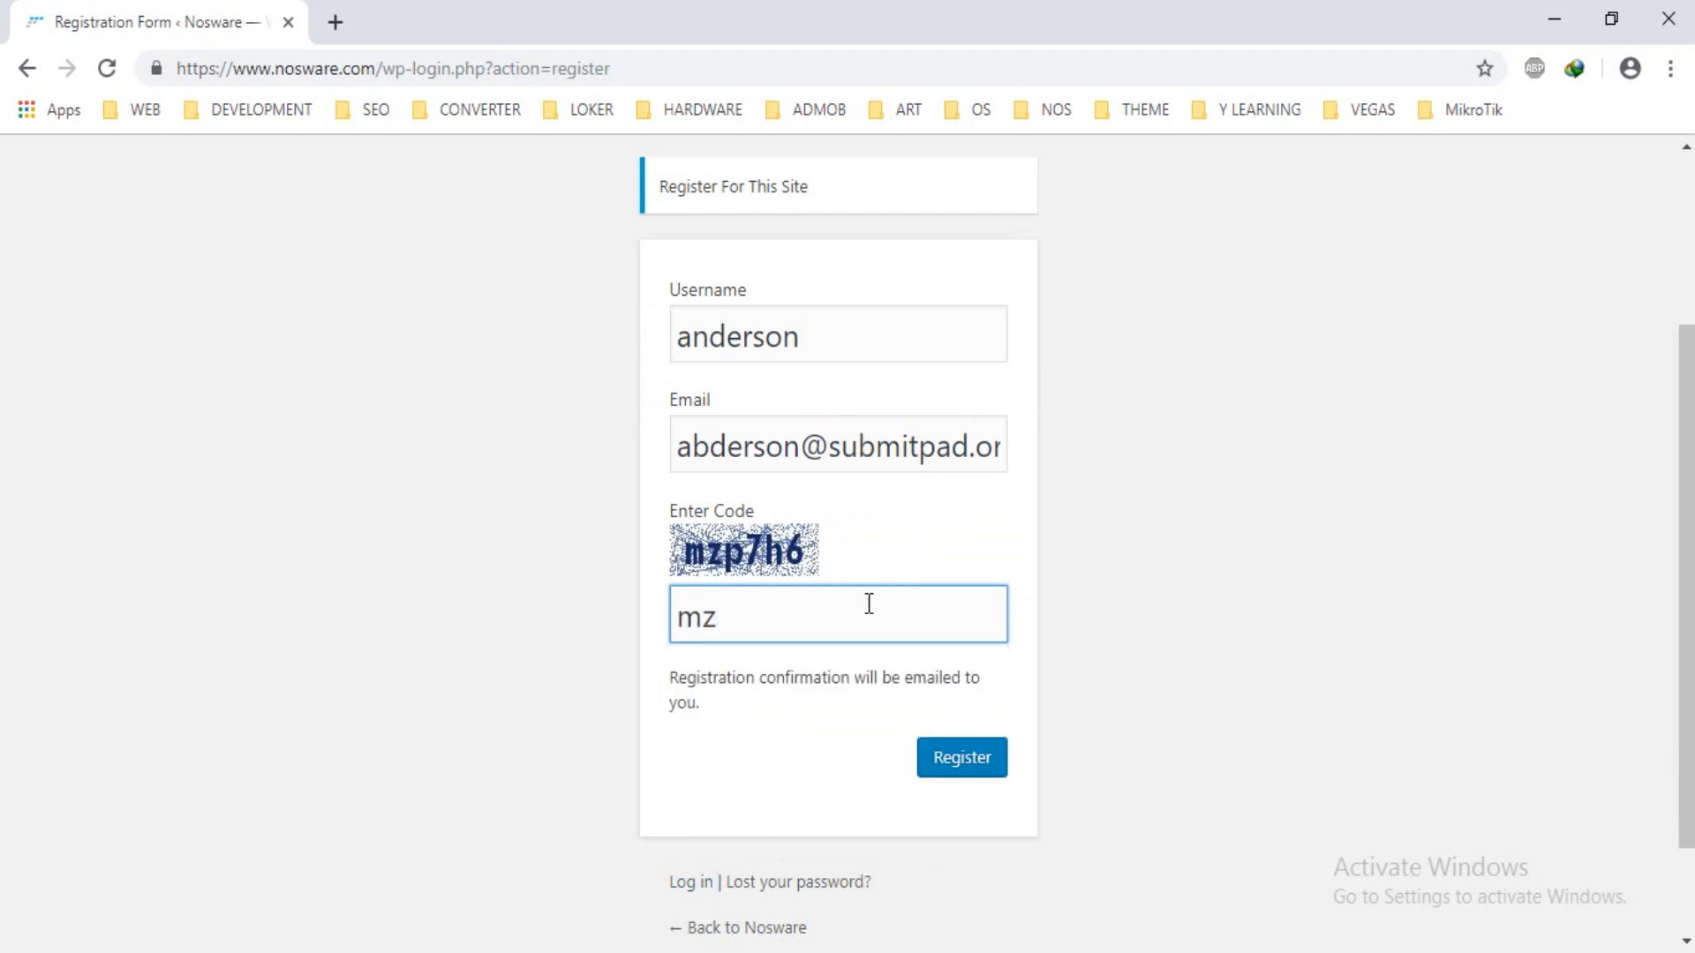
type("p7h6")
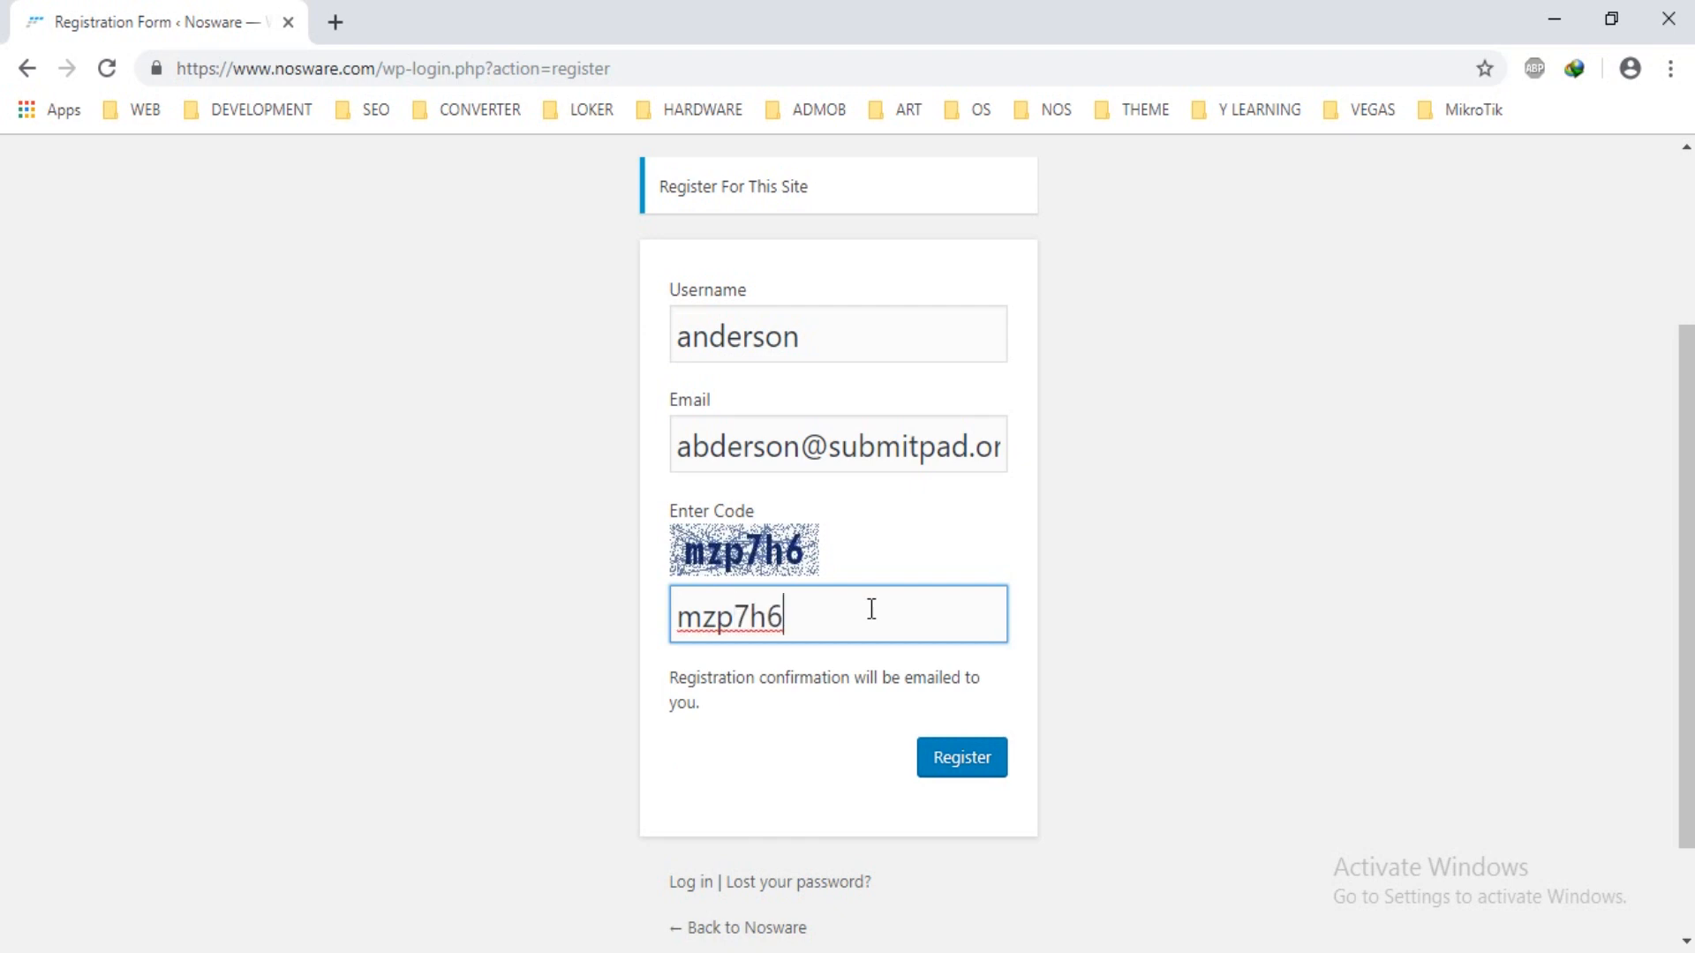
left_click(991, 764)
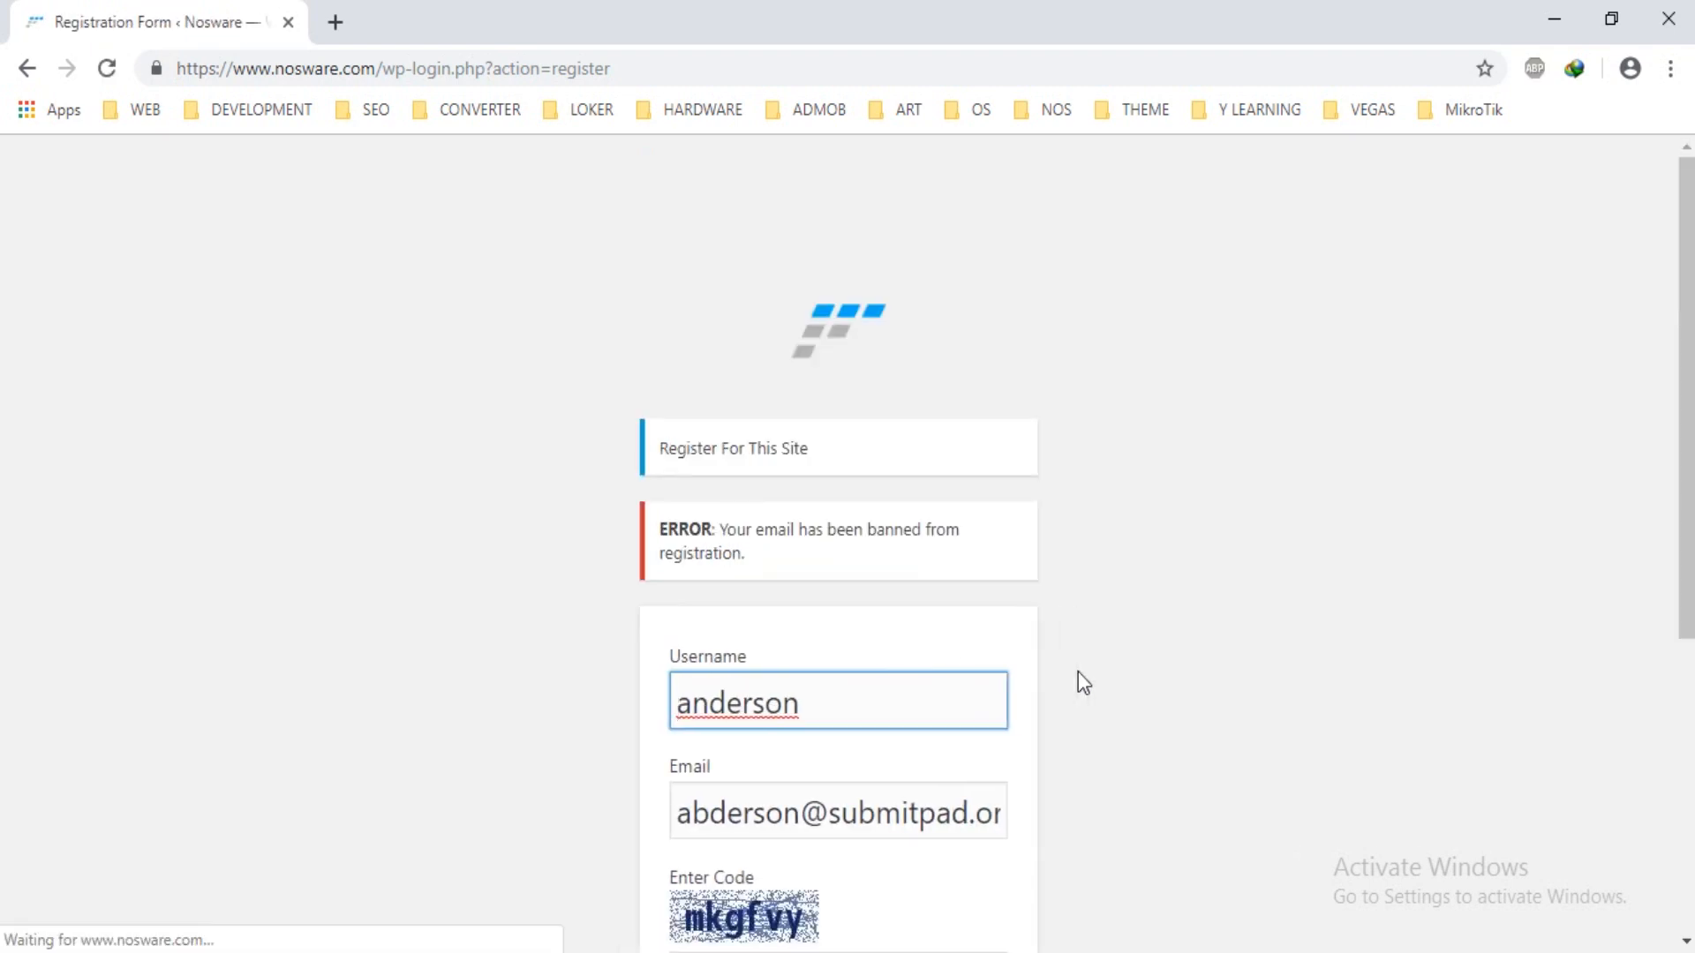
Change the email domain to yahoo.com, enter the new captcha code and resubmit.
left_click_drag(763, 556, 617, 533)
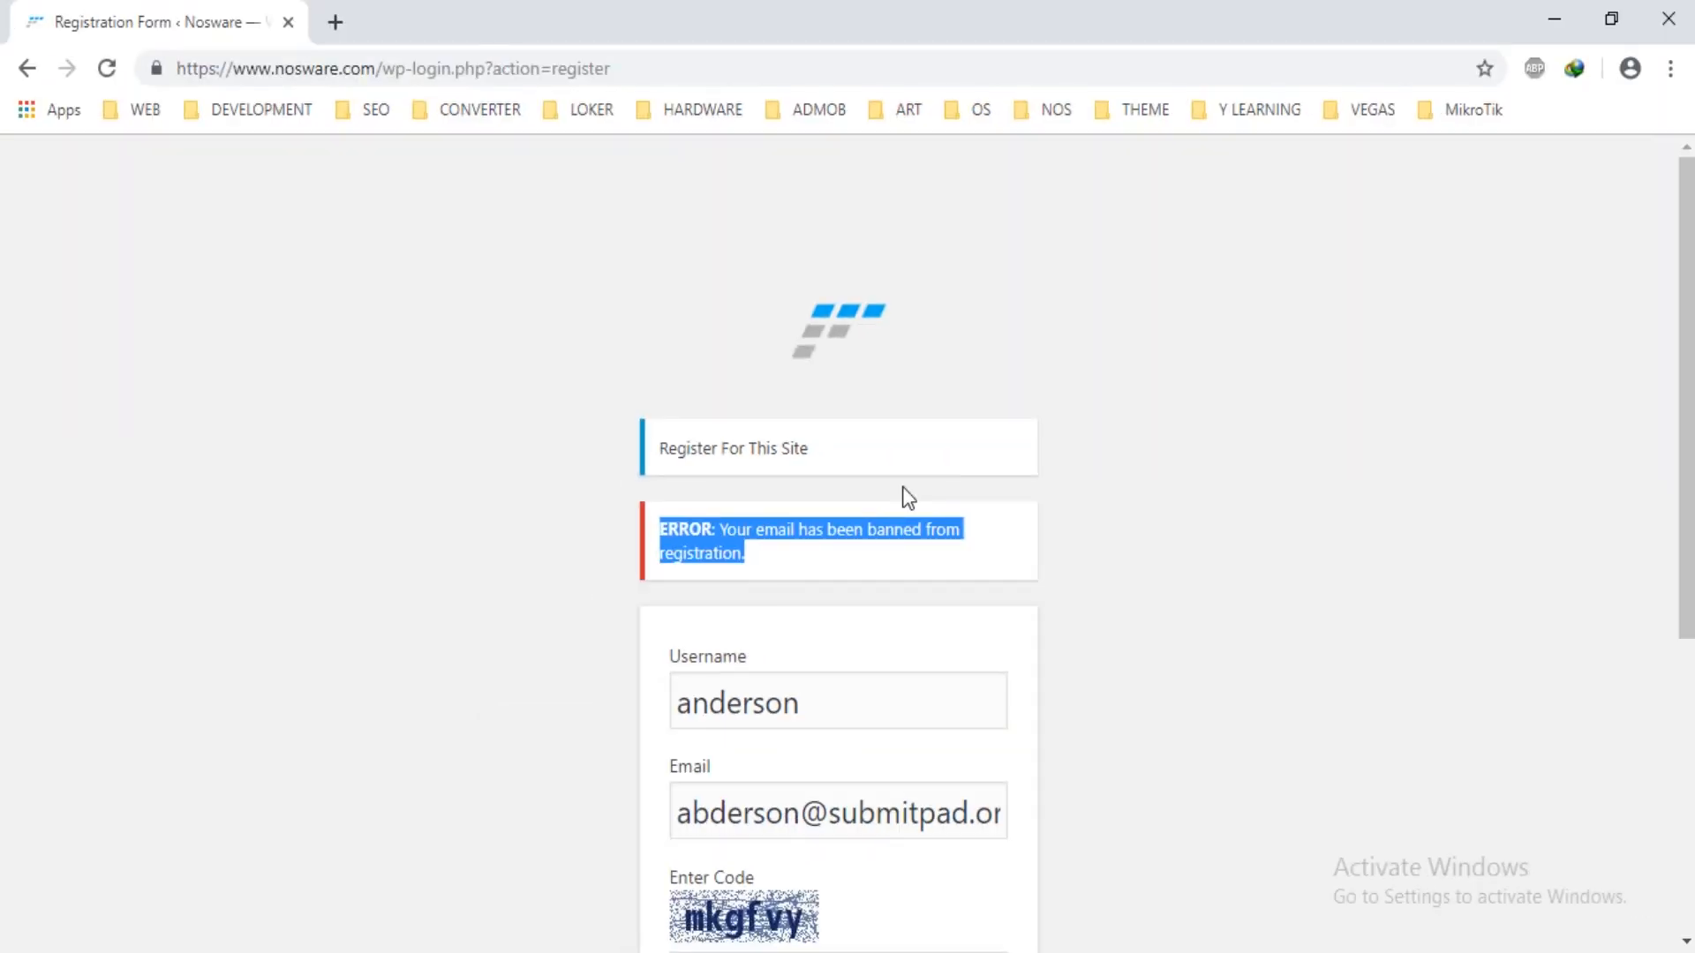
scroll(1280, 380, "down", 3)
left_click_drag(828, 558, 1216, 569)
type("ya")
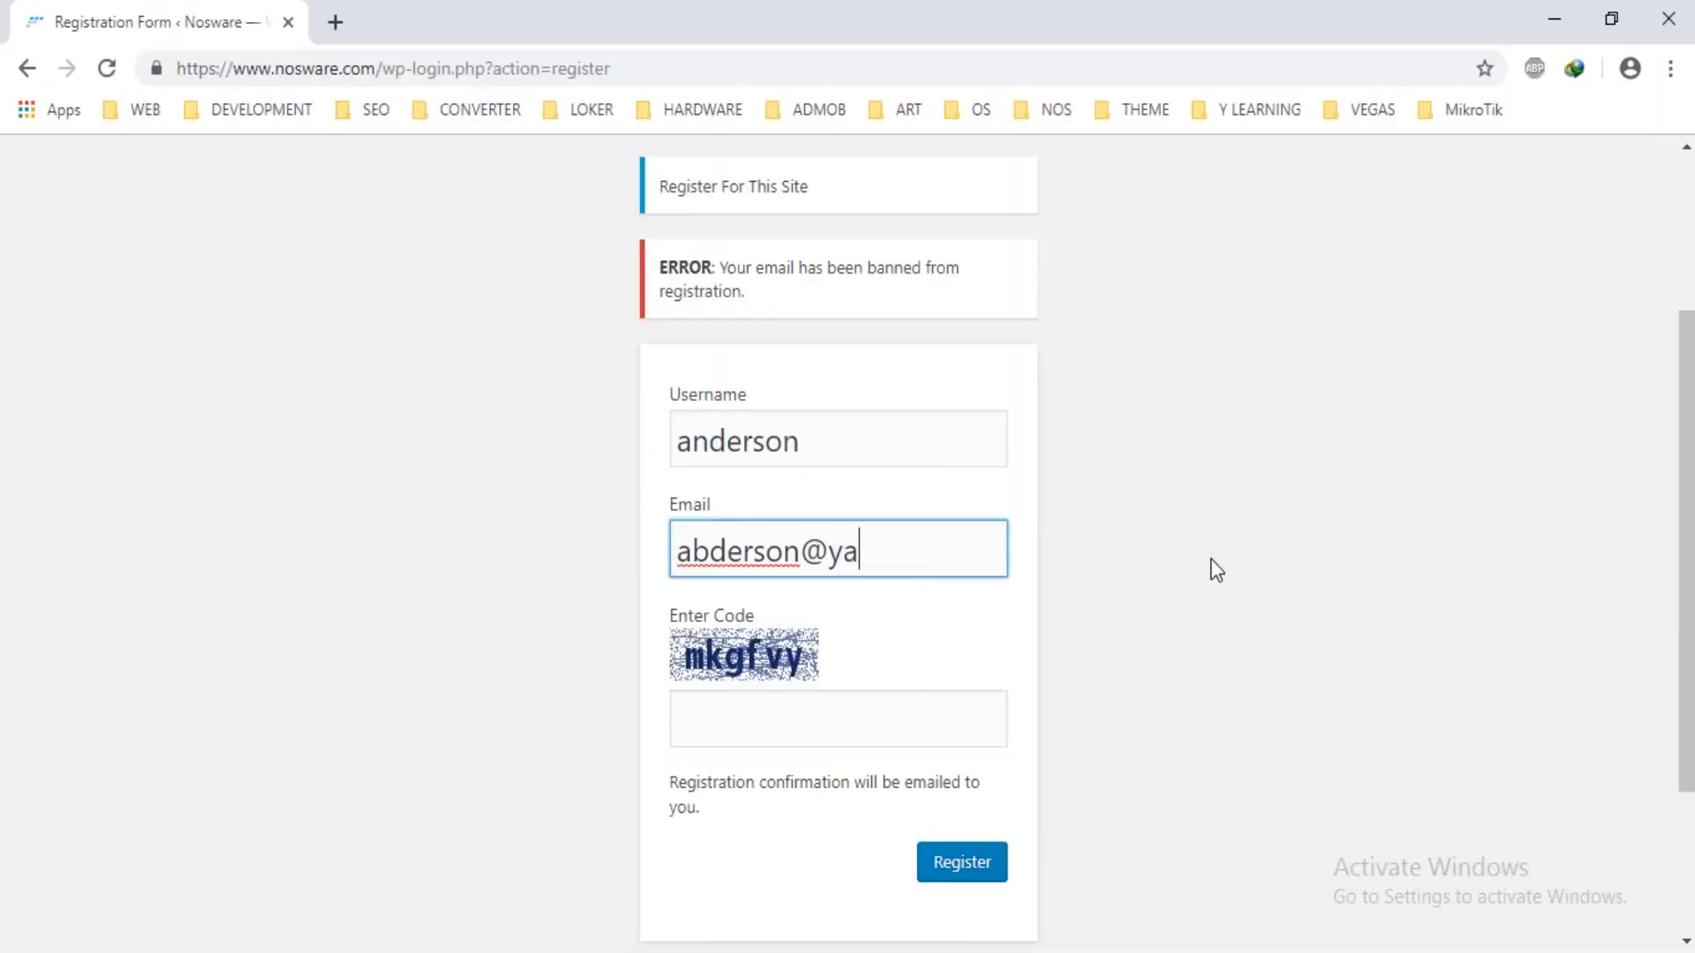
type("hoo.com")
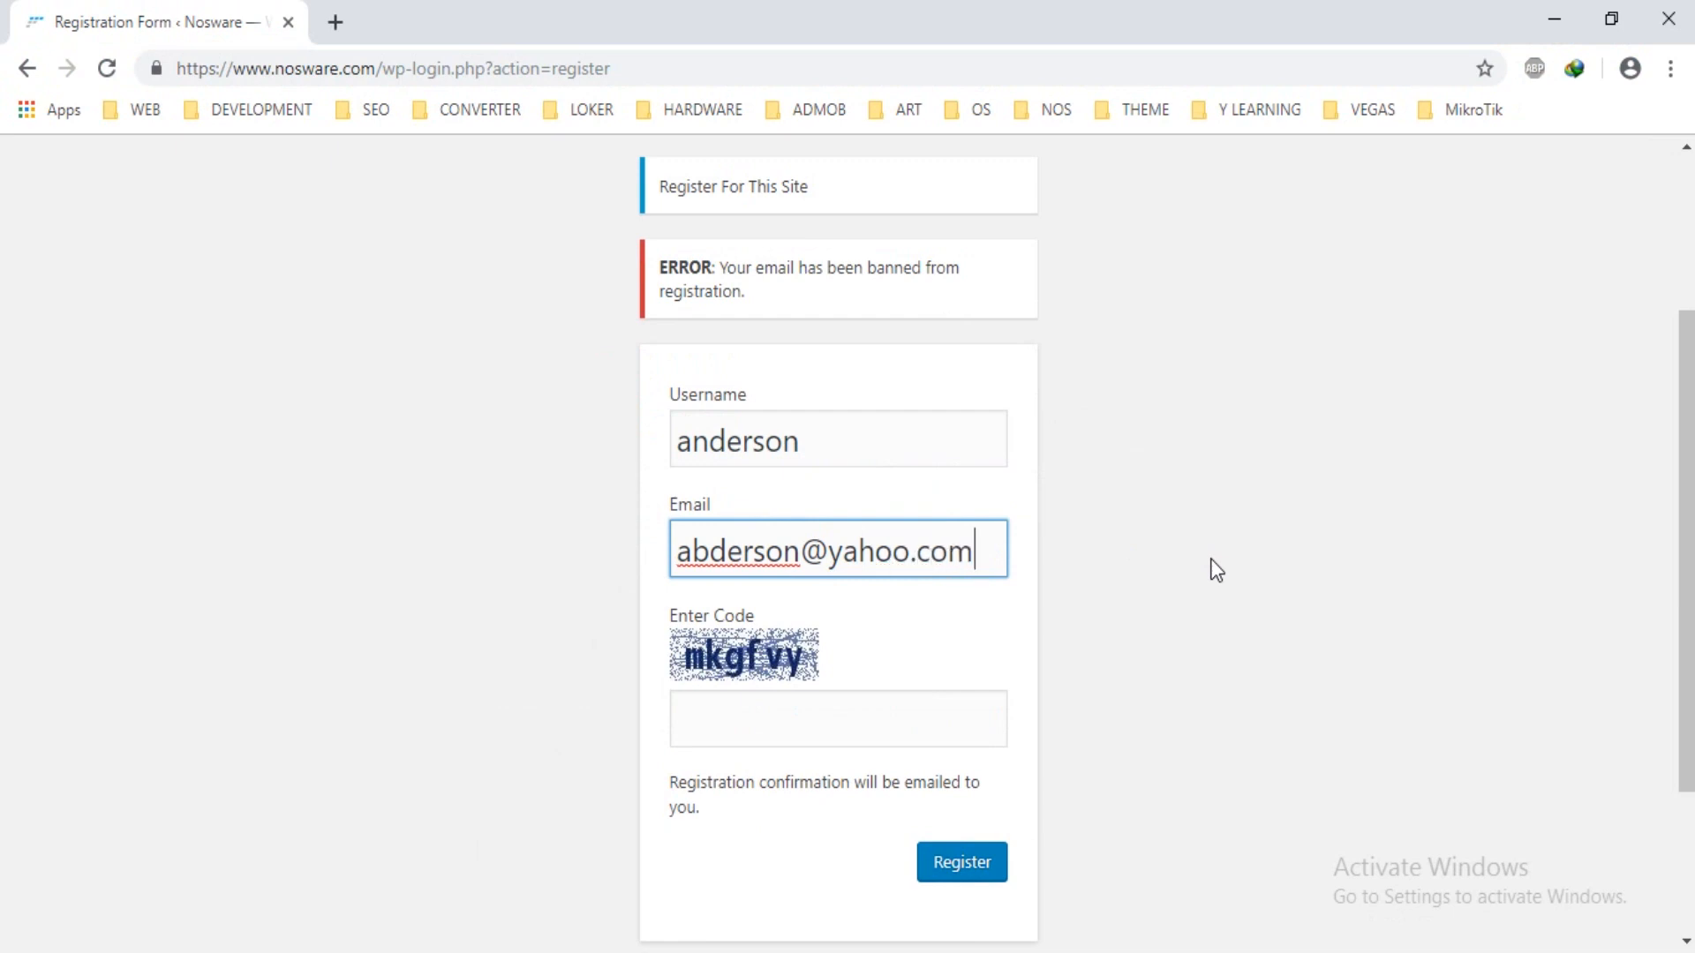
left_click(914, 725)
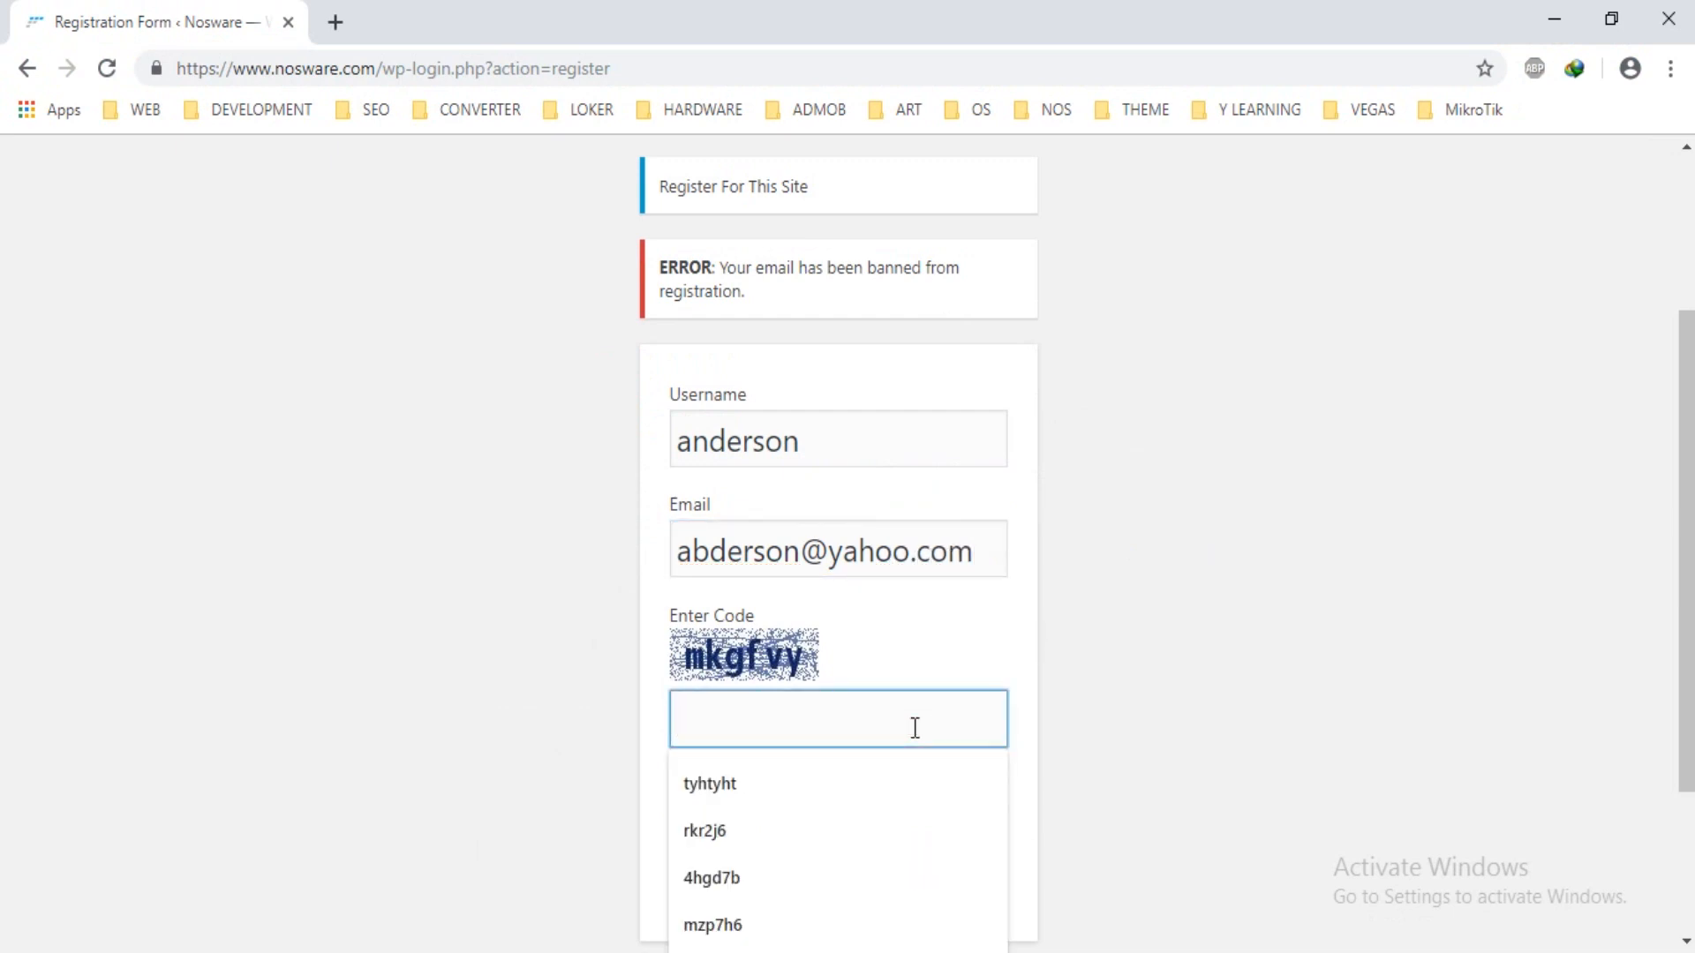
type("mkg")
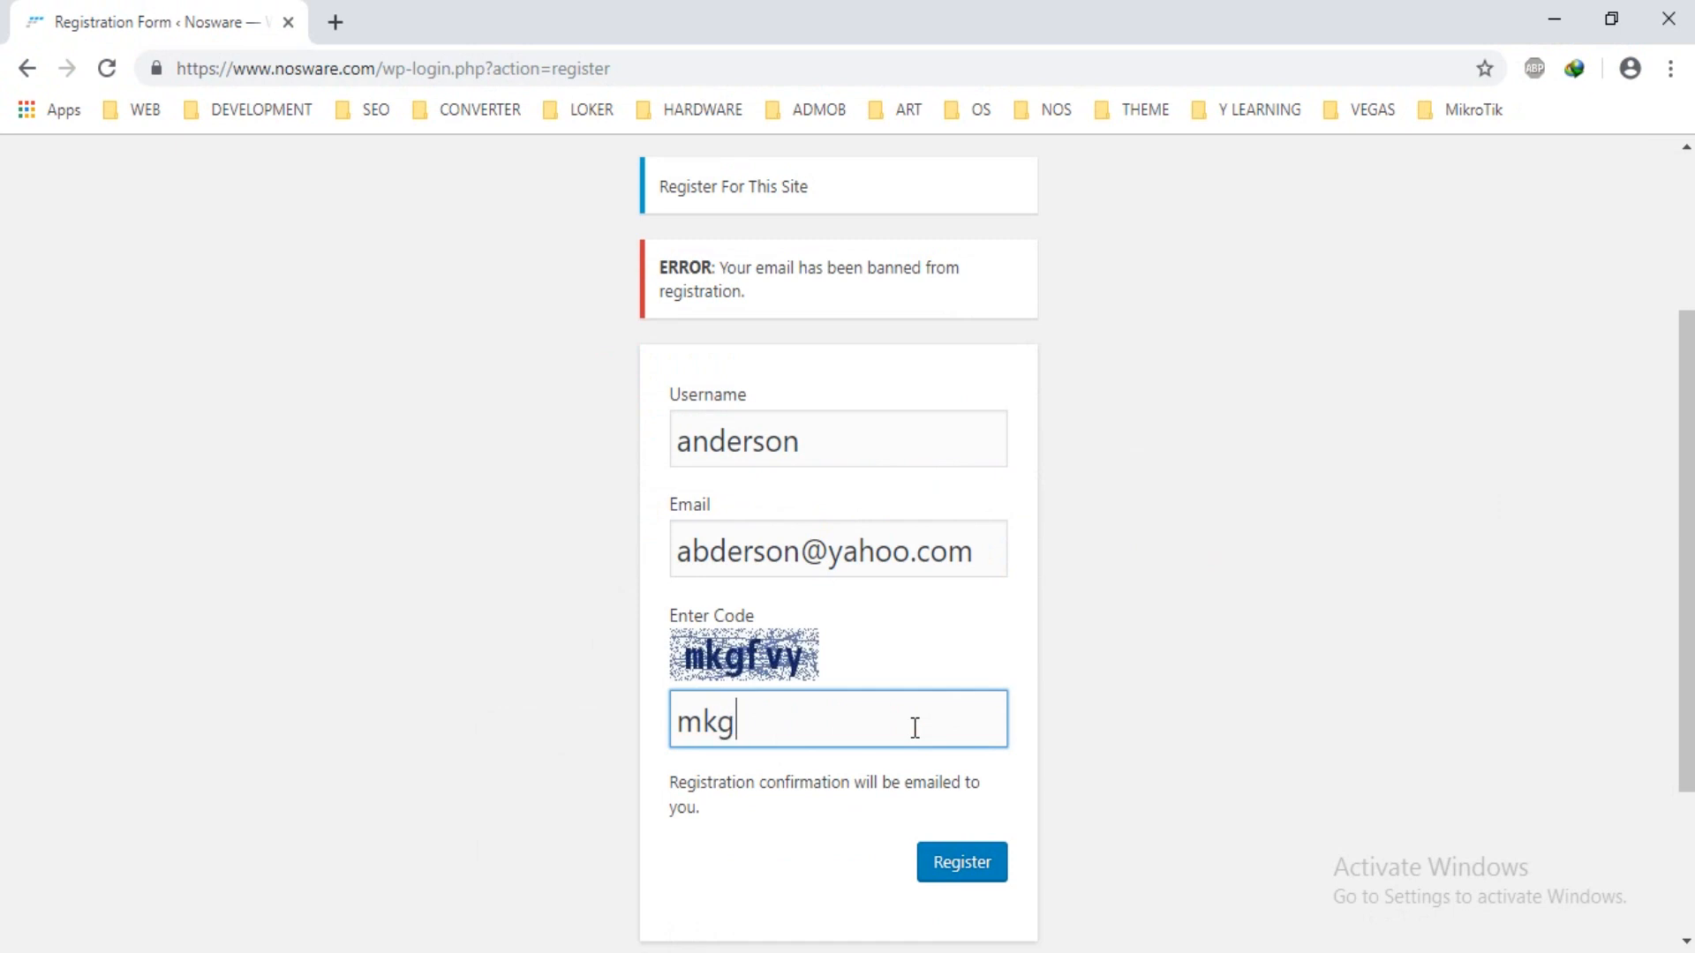
type("fvy")
scroll(926, 746, "down", 1)
left_click(960, 741)
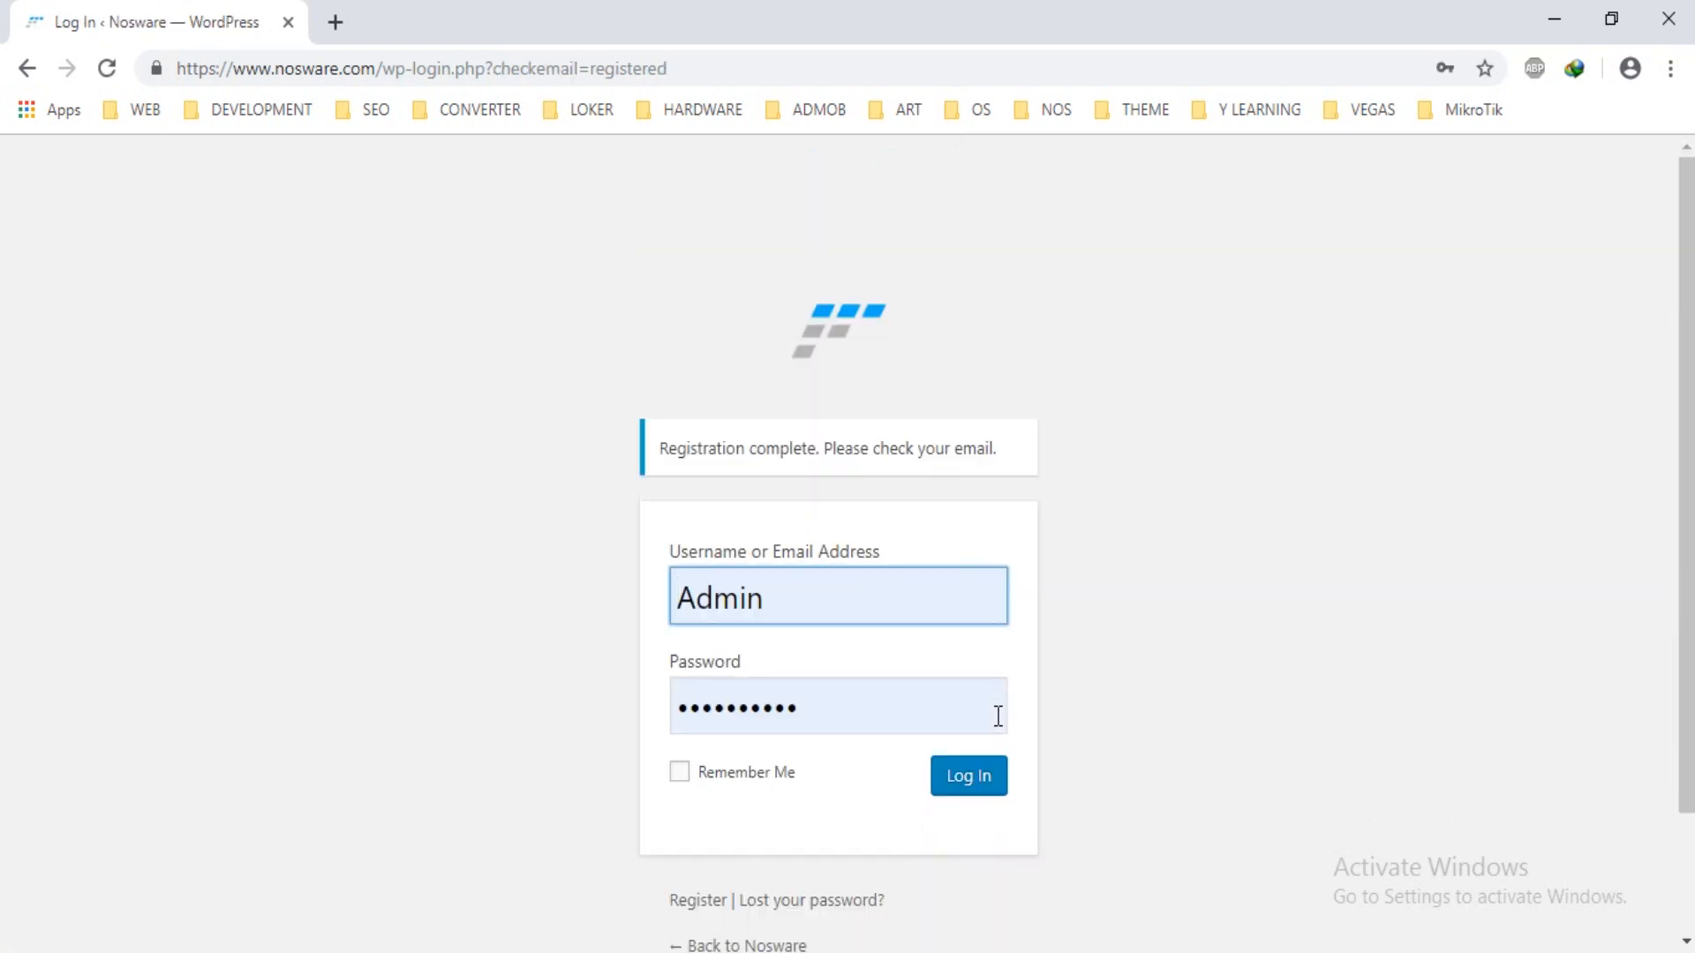
Highlight the 'Registration complete. Please check your email.' notice on the login page.
left_click_drag(662, 447, 1015, 452)
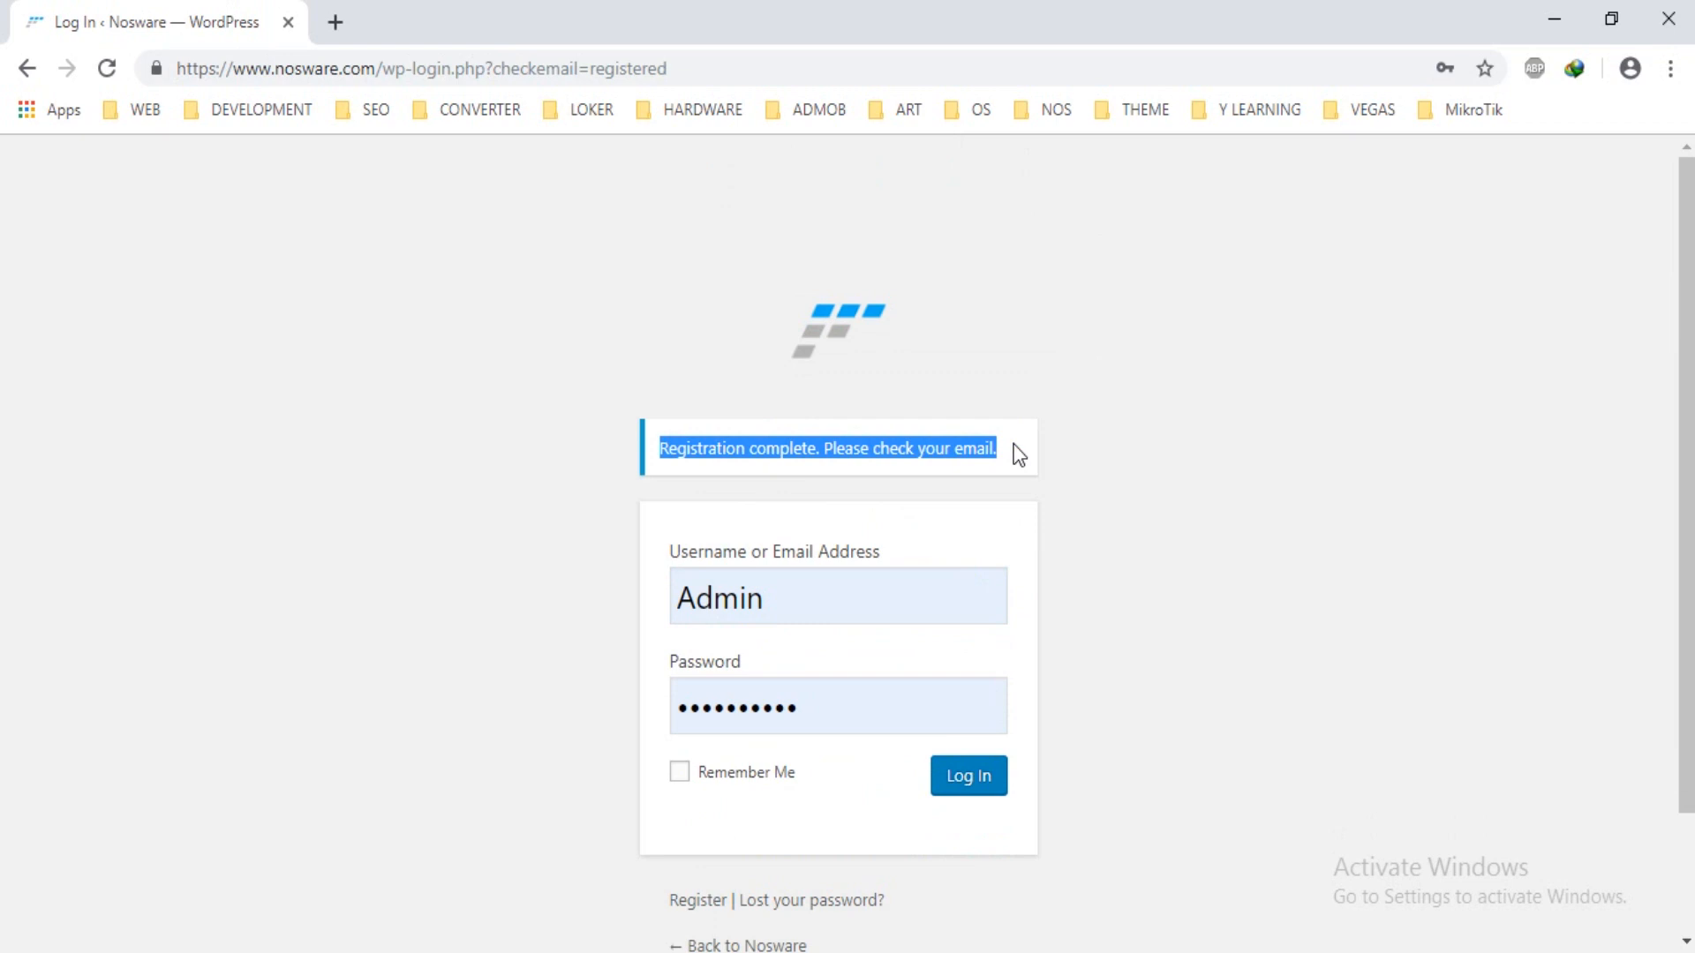